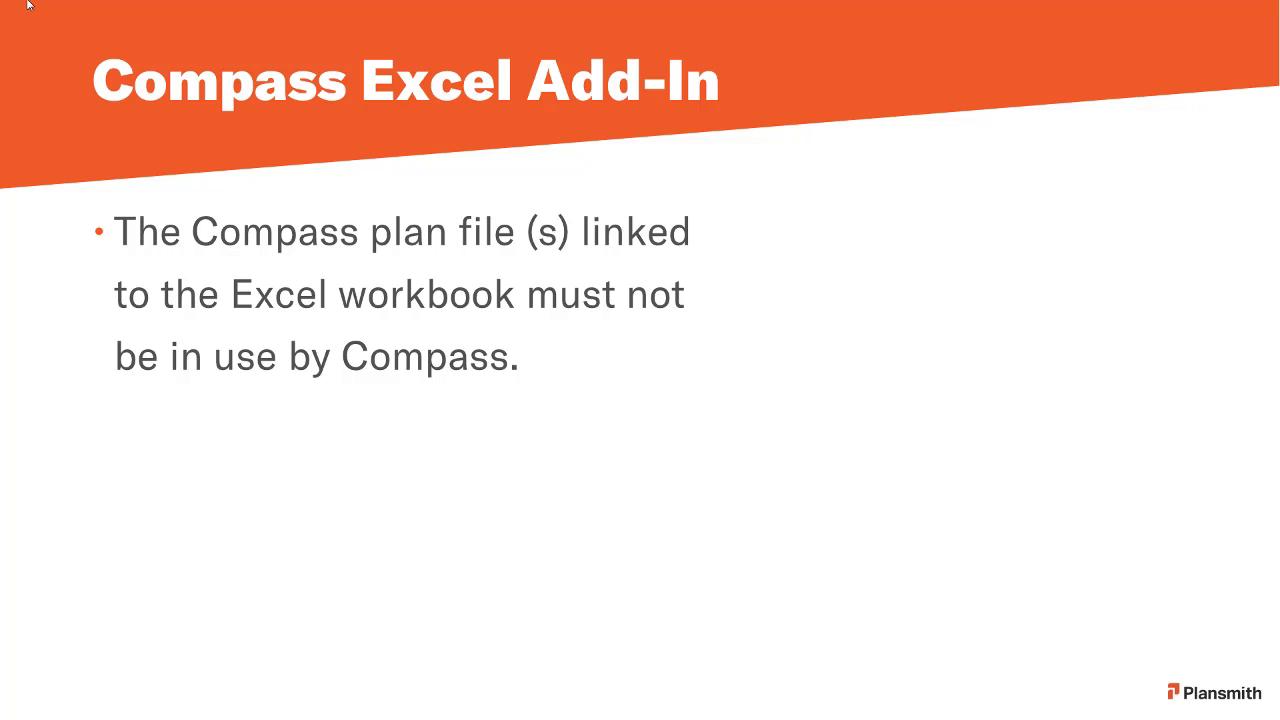
{"action": "key", "text": "Right"}
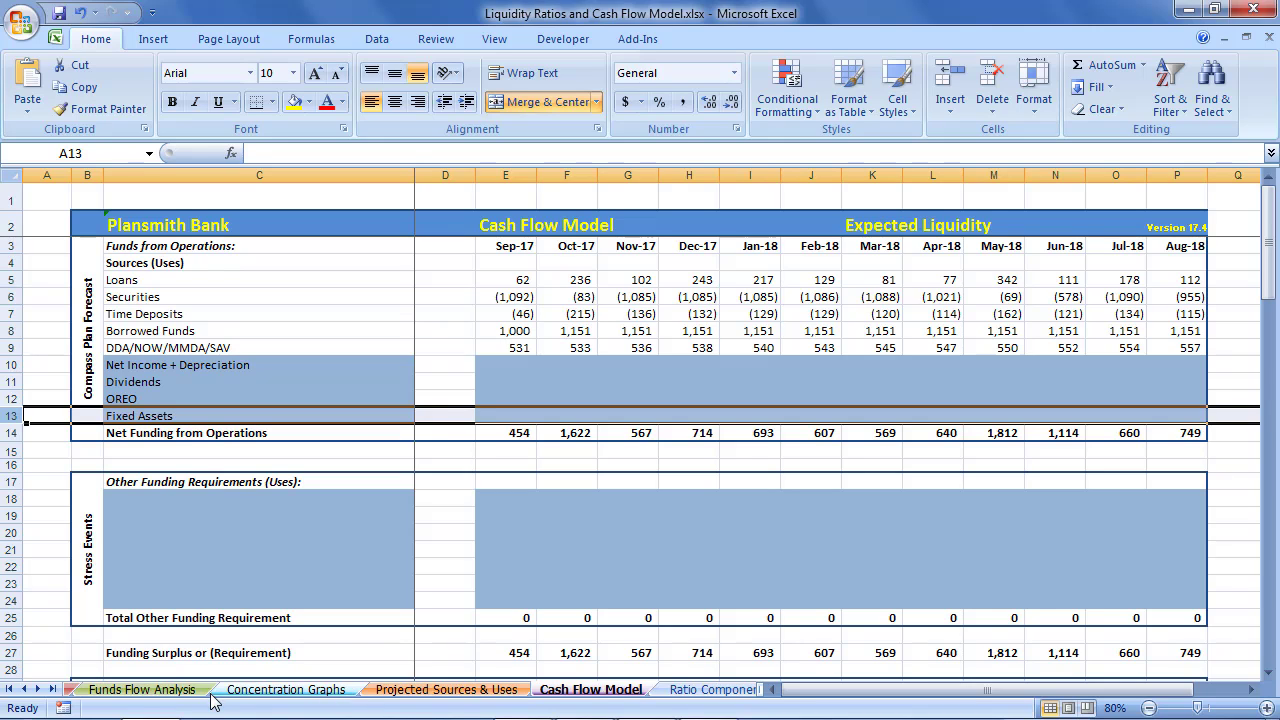
- Open the Liquidity Ratios sheet and inspect the Ratio Components date in D4 and the Pledged Securities account code in K16
{"action": "left_click", "coordinate": [24, 689]}
{"action": "left_click", "coordinate": [100, 690]}
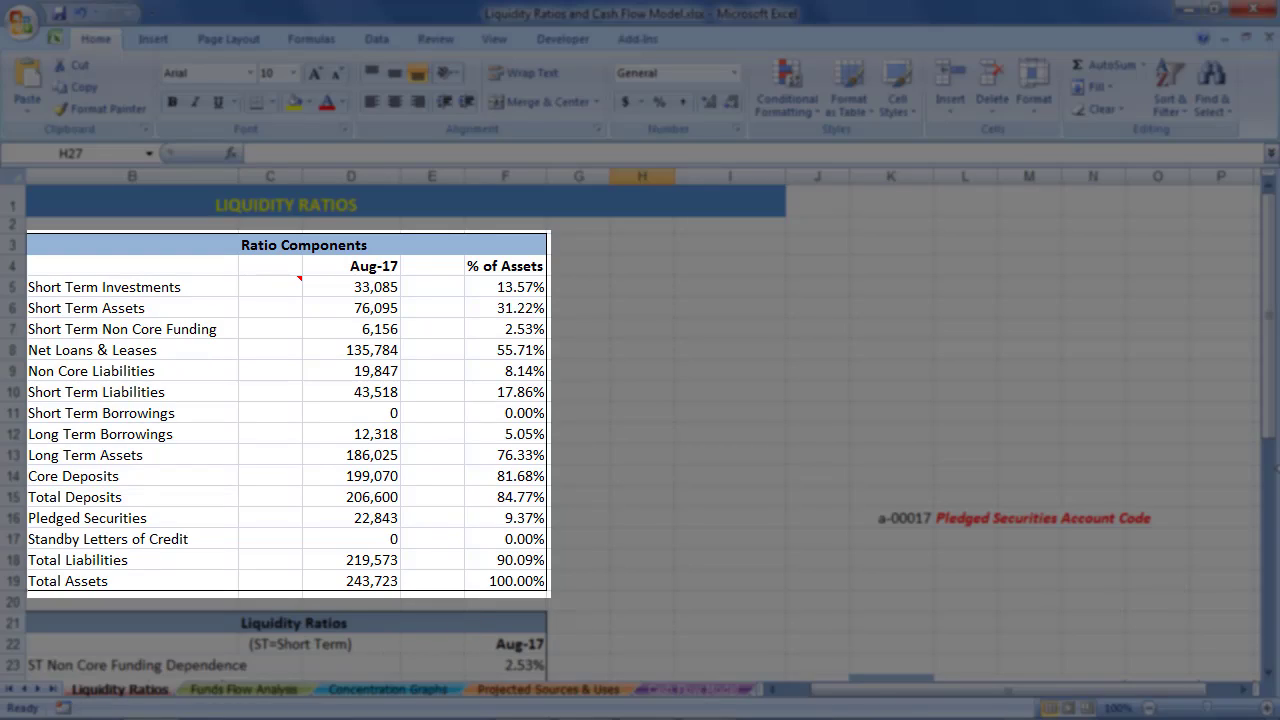
{"action": "left_click_drag", "start_coordinate": [1270, 410], "coordinate": [1272, 362]}
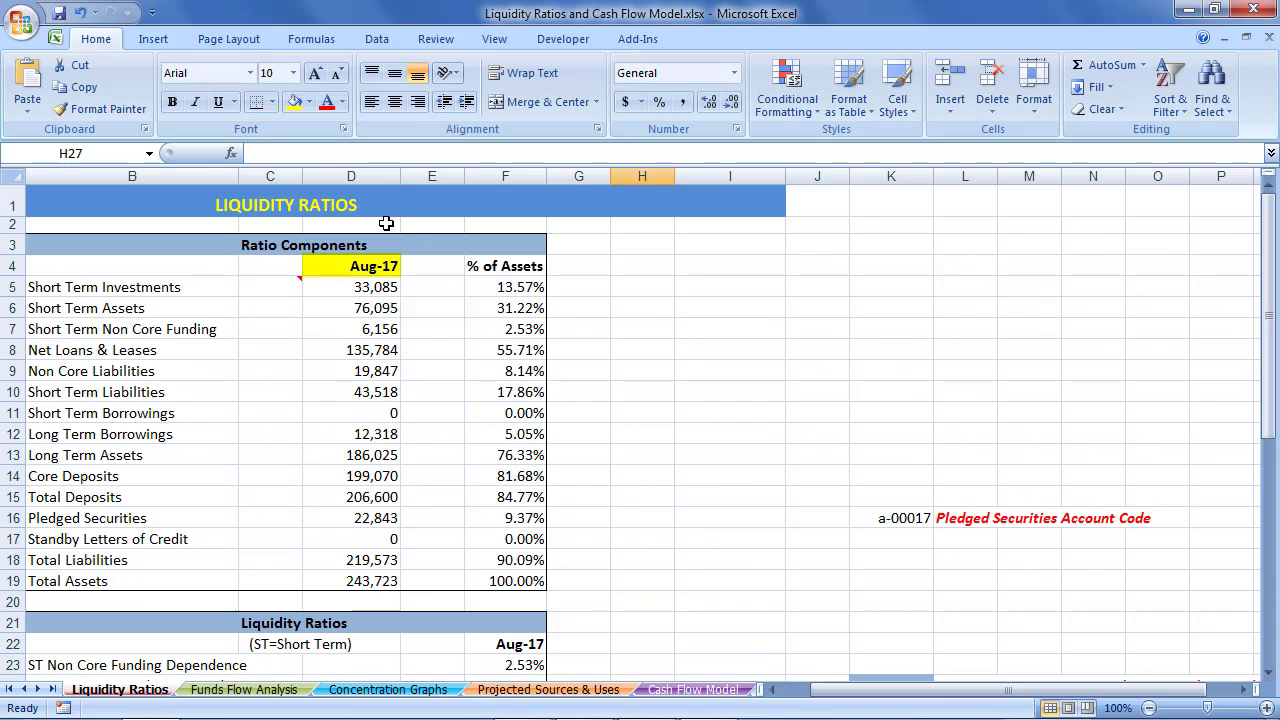
{"action": "left_click", "coordinate": [369, 264]}
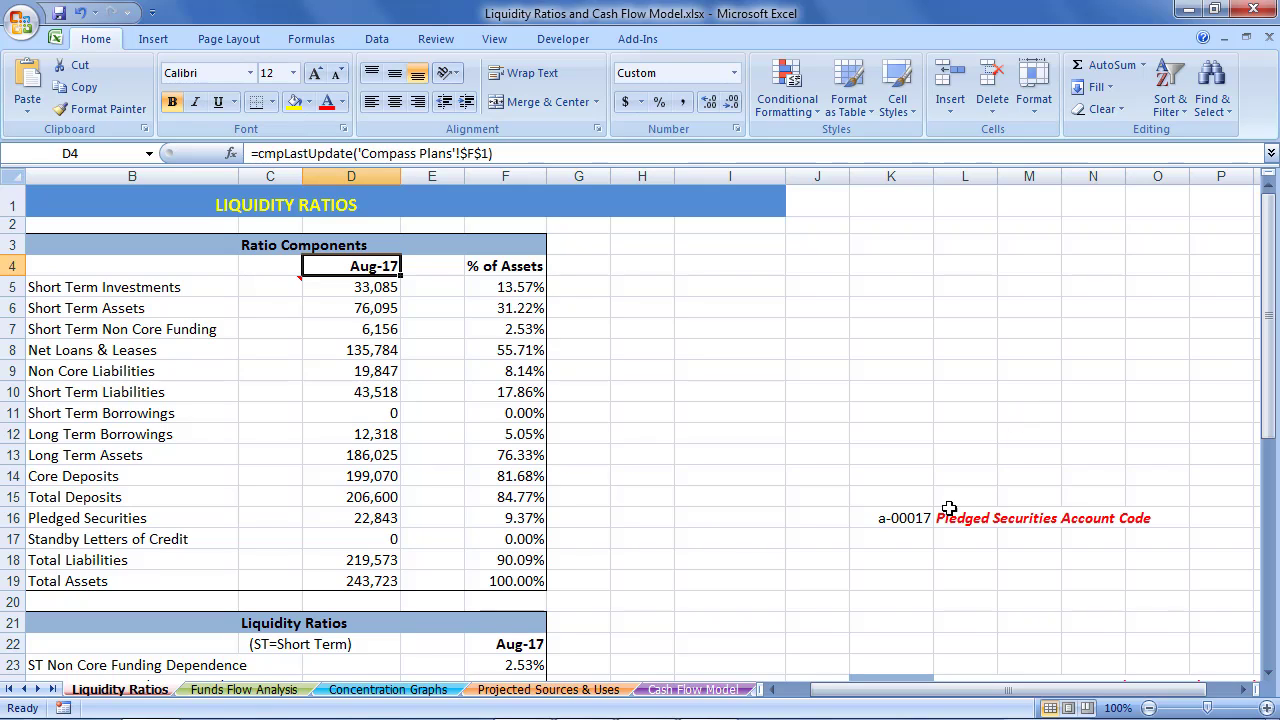
{"action": "left_click", "coordinate": [908, 517]}
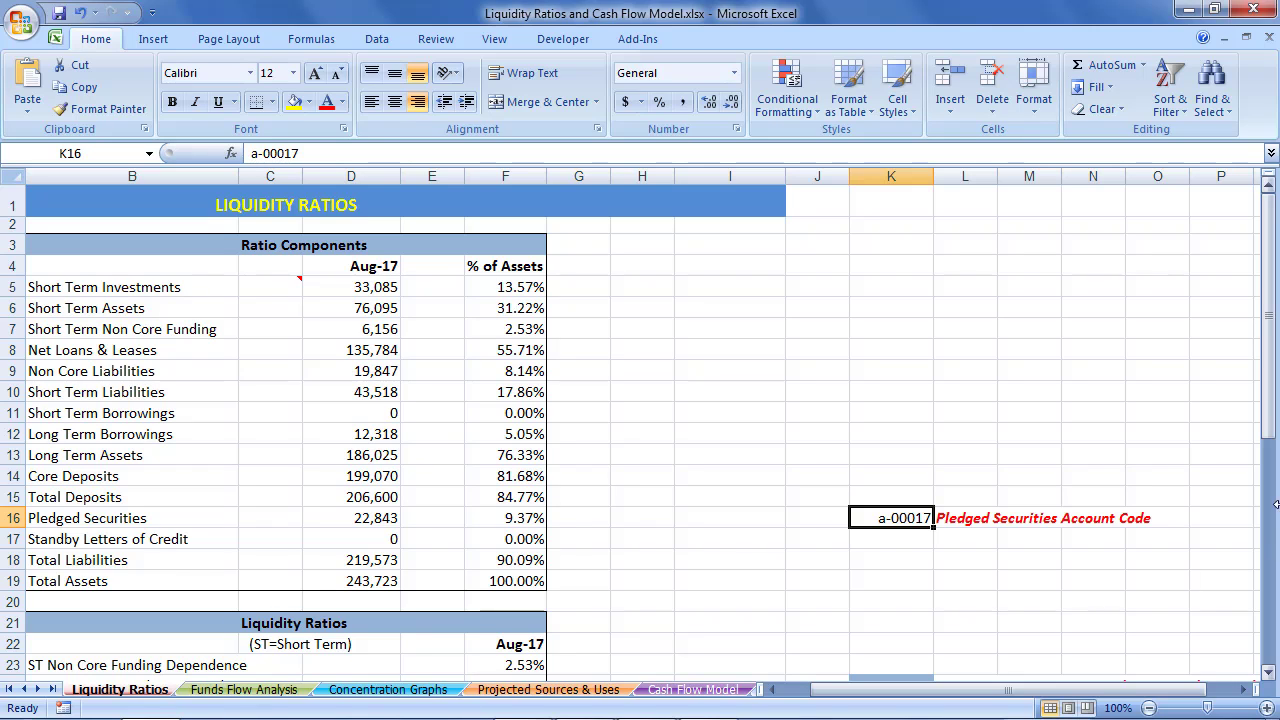
- Inspect the formulas for ST Non Core Funding Dependence, ST Investments to ST Non Core Funding, and ST Assets to ST Liabilities
{"action": "left_click_drag", "start_coordinate": [1270, 397], "coordinate": [1265, 522]}
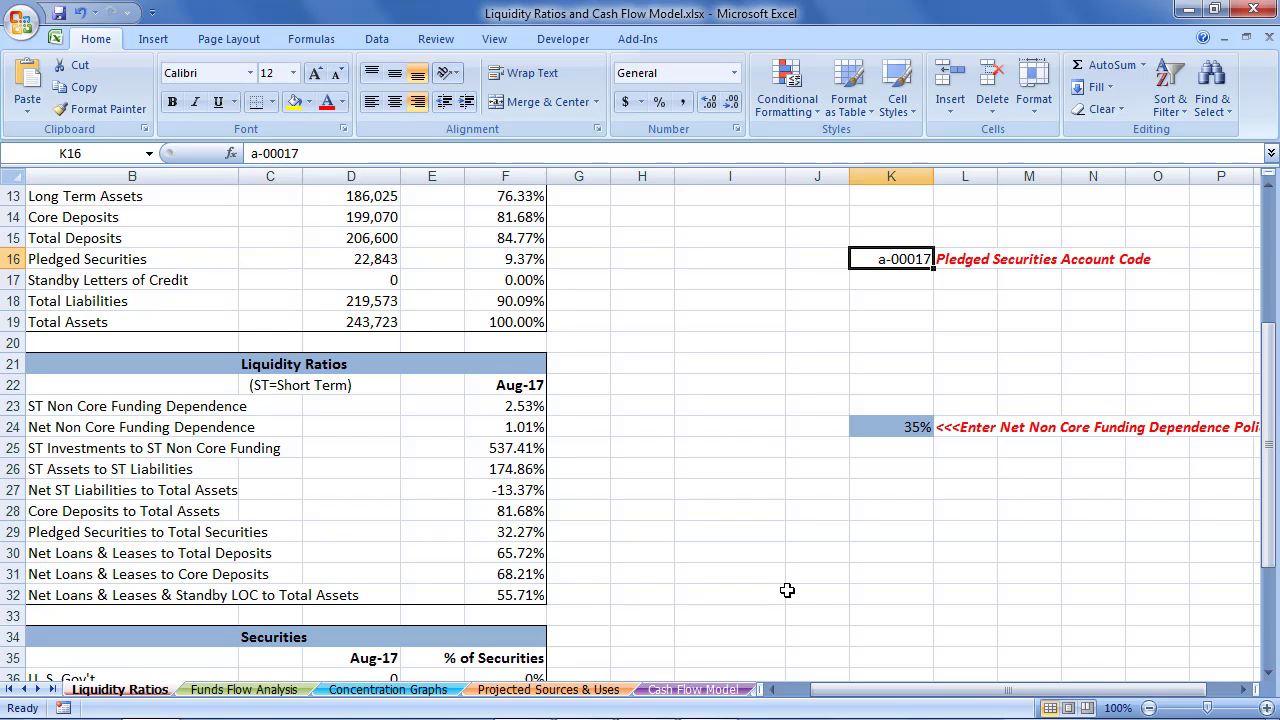
{"action": "left_click", "coordinate": [527, 406]}
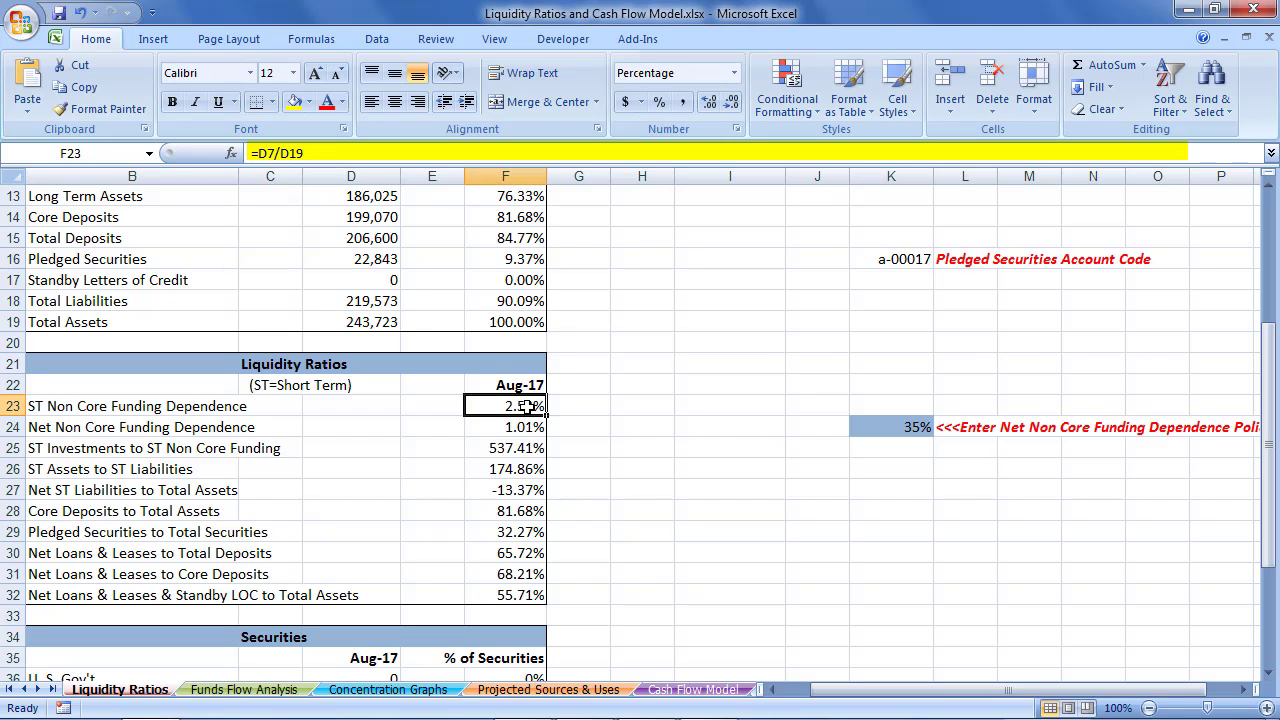
{"action": "left_click", "coordinate": [517, 448]}
{"action": "left_click", "coordinate": [517, 469]}
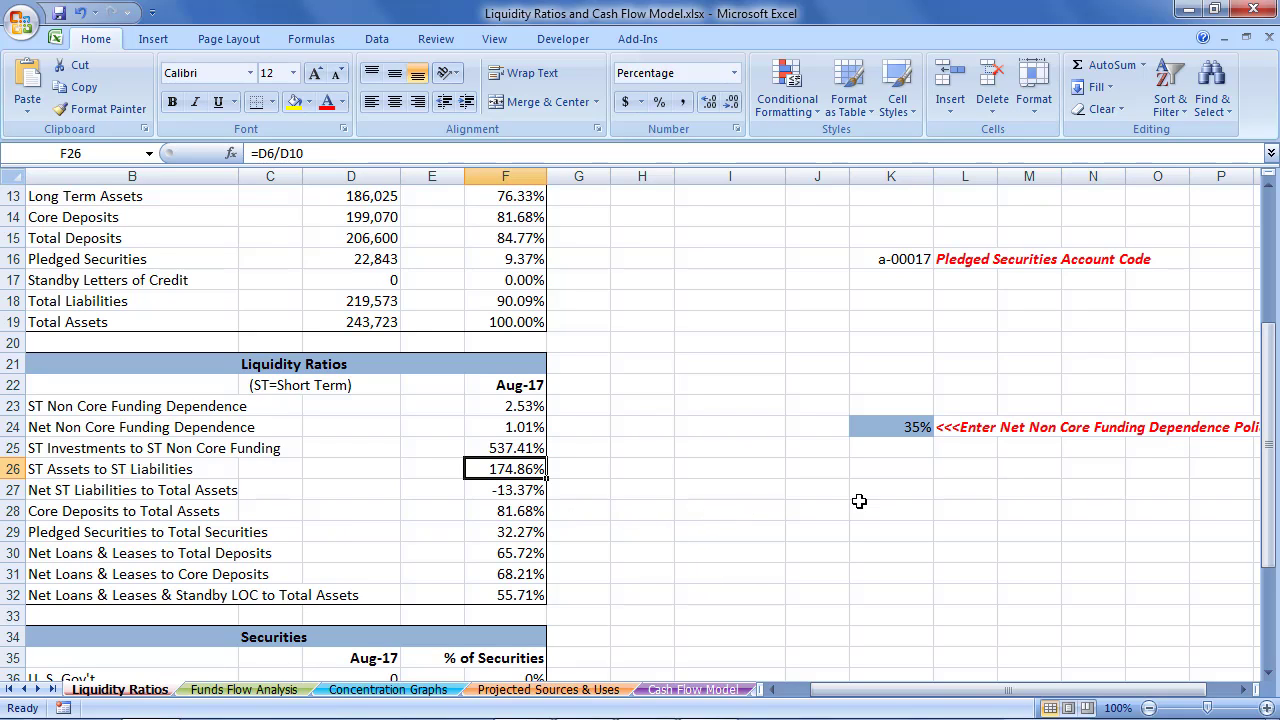
- Set the Net Non Core Funding Dependence policy limit in K24 to 1%
{"action": "left_click", "coordinate": [906, 428]}
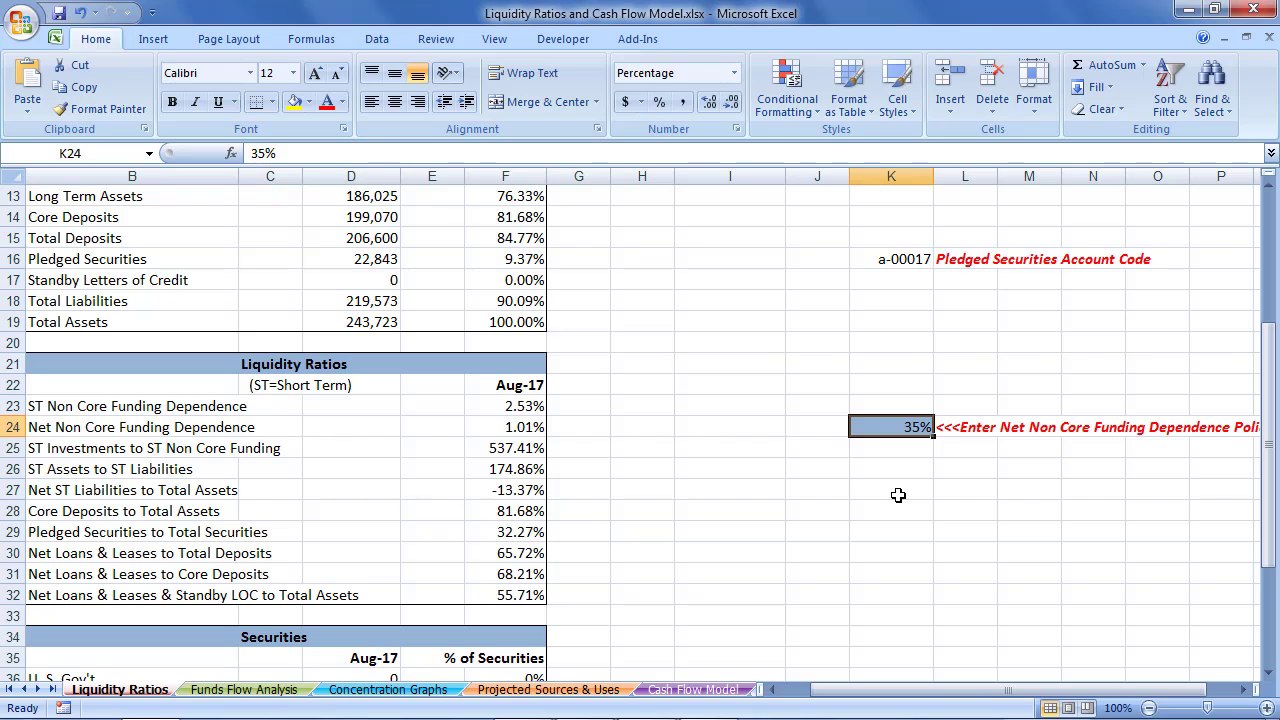
{"action": "type", "text": "1"}
{"action": "left_click", "coordinate": [898, 495]}
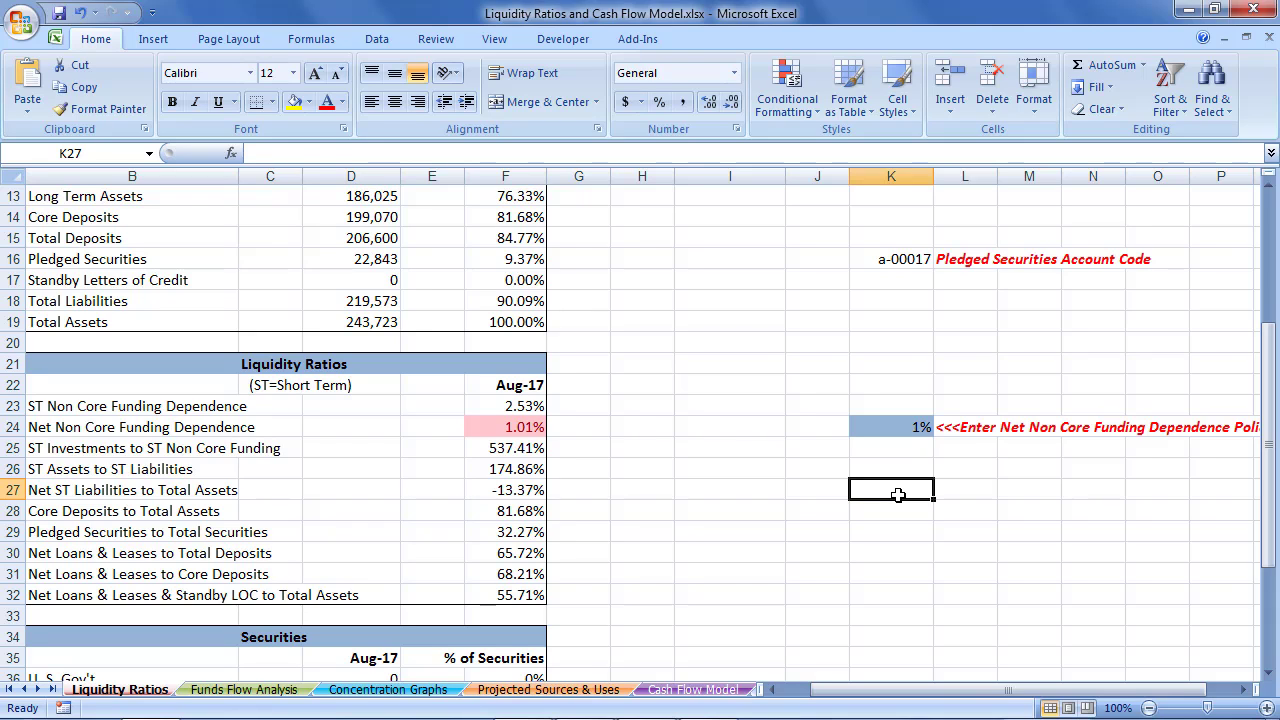
- Set the Net Non Core Funding Dependence policy limit in K24 to 35%
{"action": "left_click", "coordinate": [910, 427]}
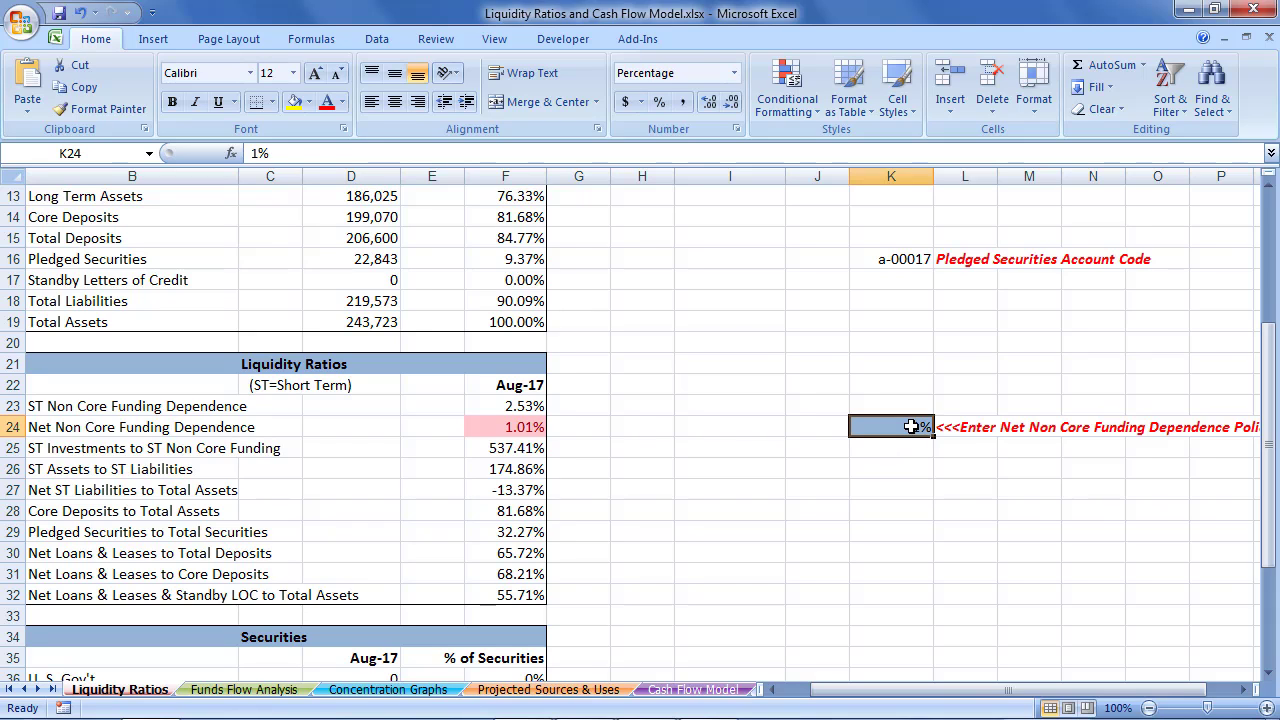
{"action": "type", "text": "35"}
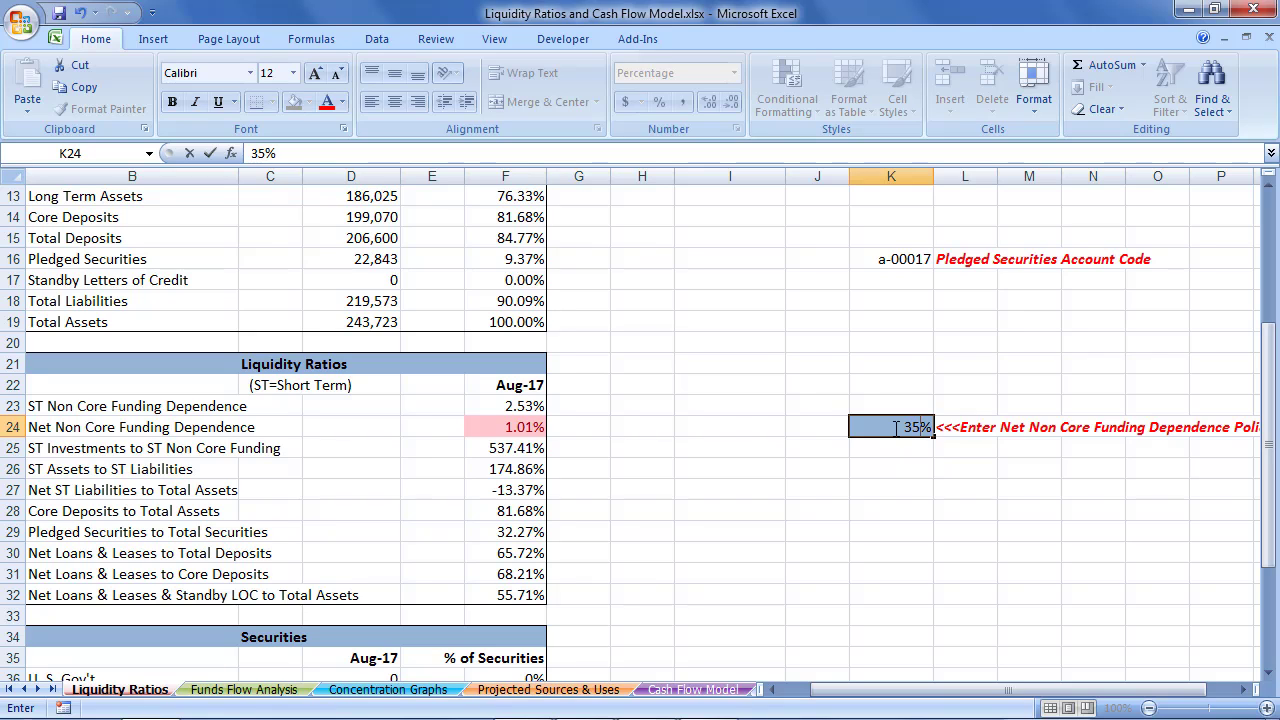
{"action": "key", "text": "F2"}
{"action": "key", "text": "Return"}
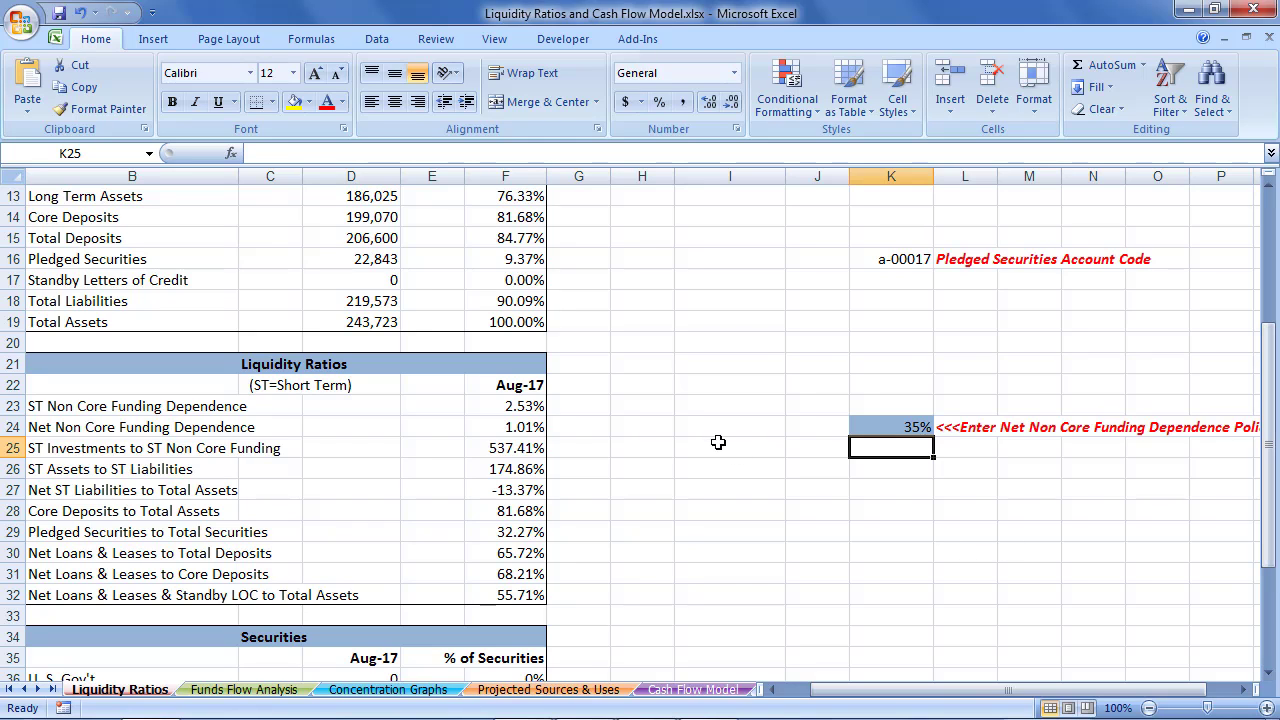
- Select the blank range G21:I32 beside the Liquidity Ratios table and widen column G slightly
{"action": "left_click_drag", "start_coordinate": [594, 366], "coordinate": [694, 595]}
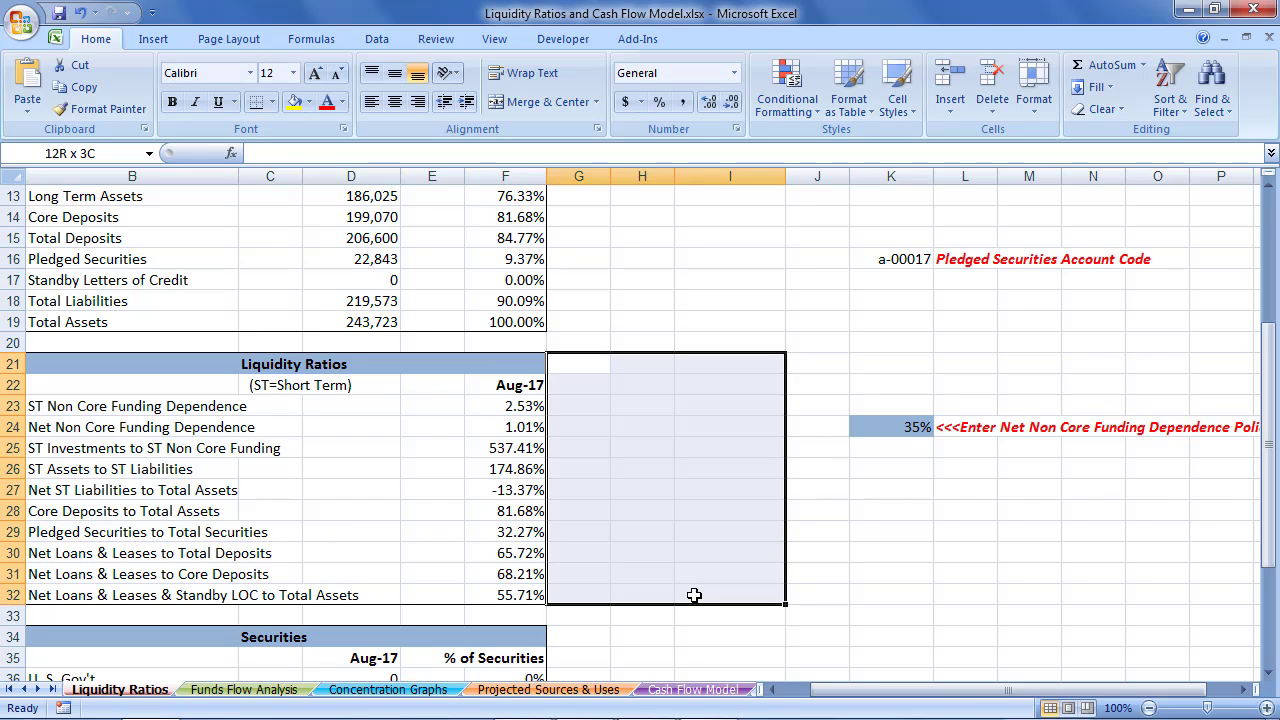
{"action": "left_click_drag", "start_coordinate": [694, 595], "coordinate": [694, 595]}
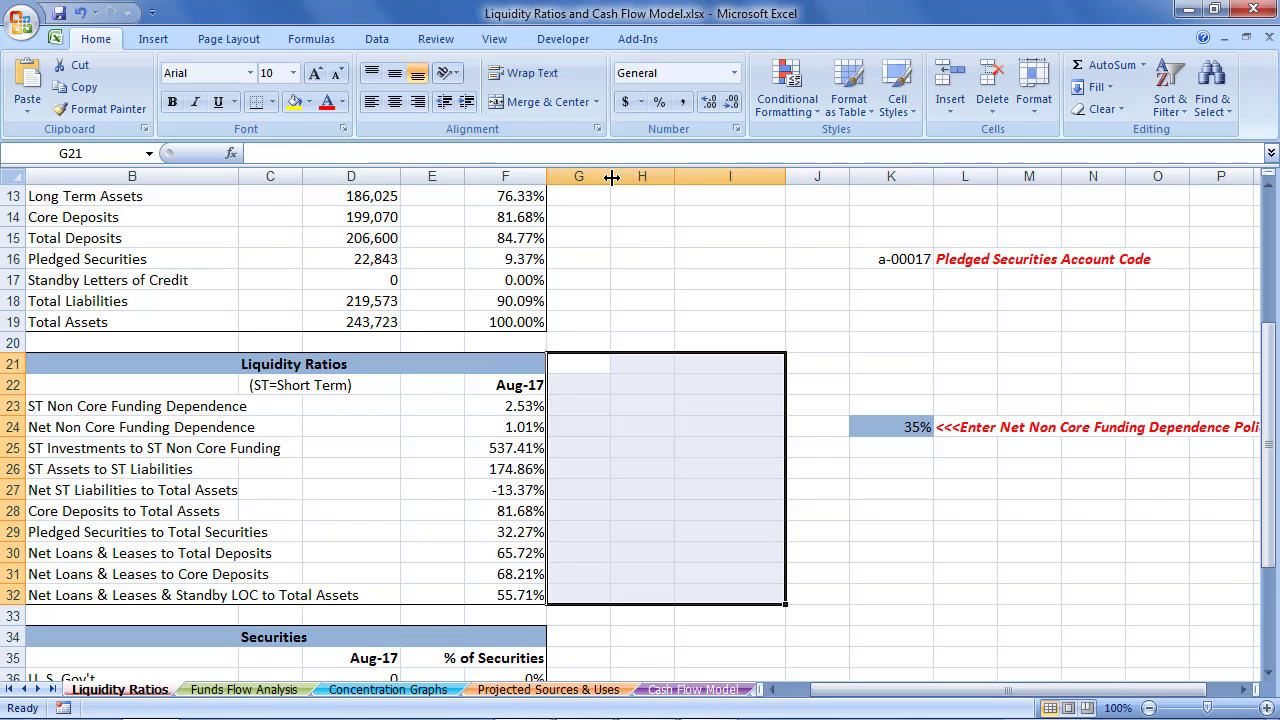
{"action": "mouse_move", "coordinate": [611, 177]}
{"action": "left_mouse_down"}
{"action": "mouse_move", "coordinate": [743, 188]}
{"action": "mouse_move", "coordinate": [622, 188]}
{"action": "left_mouse_up"}
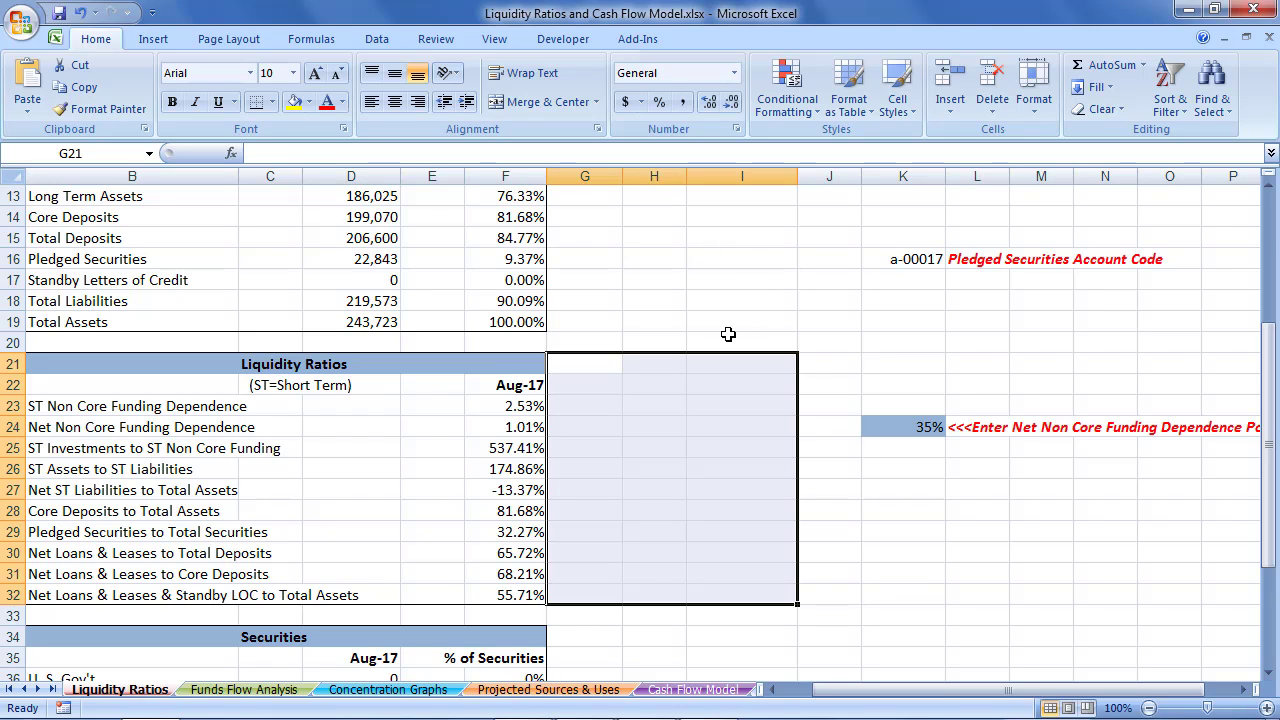
- Open the Funds Flow Analysis sheet and review the Sources and Uses table and the wholesale funding charts
{"action": "left_click_drag", "start_coordinate": [1270, 418], "coordinate": [1250, 587]}
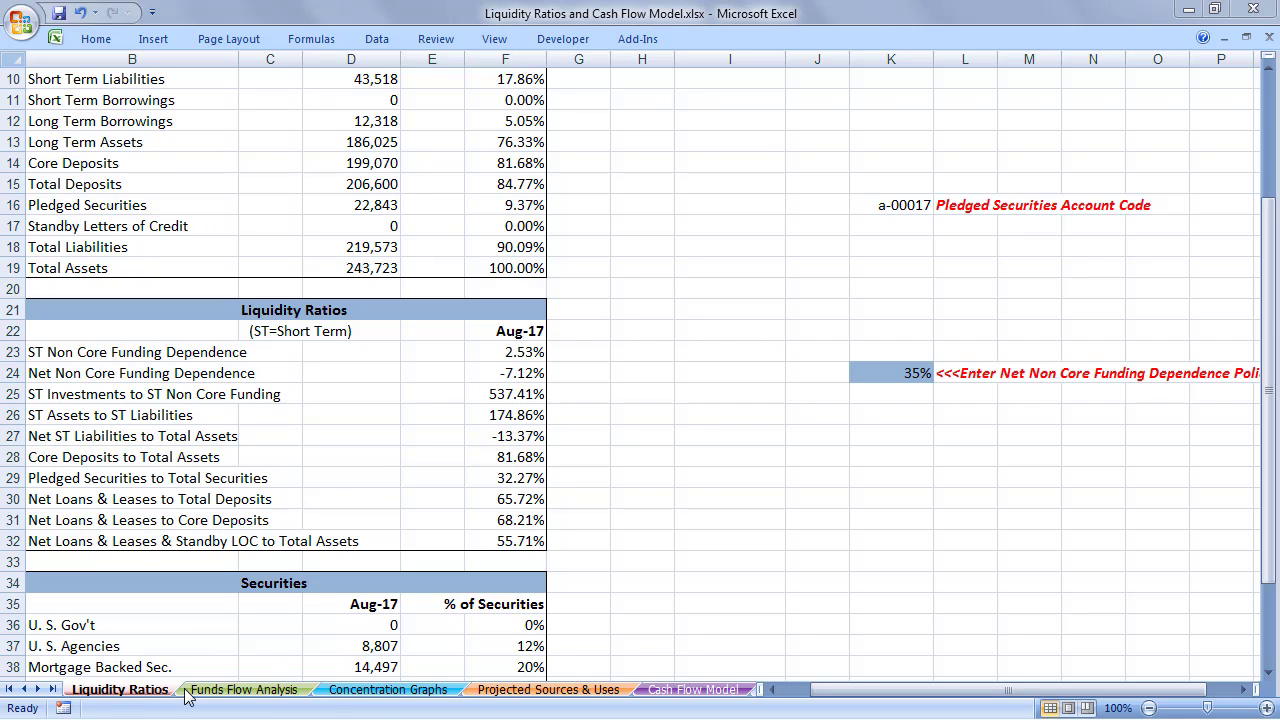
{"action": "left_click", "coordinate": [243, 689]}
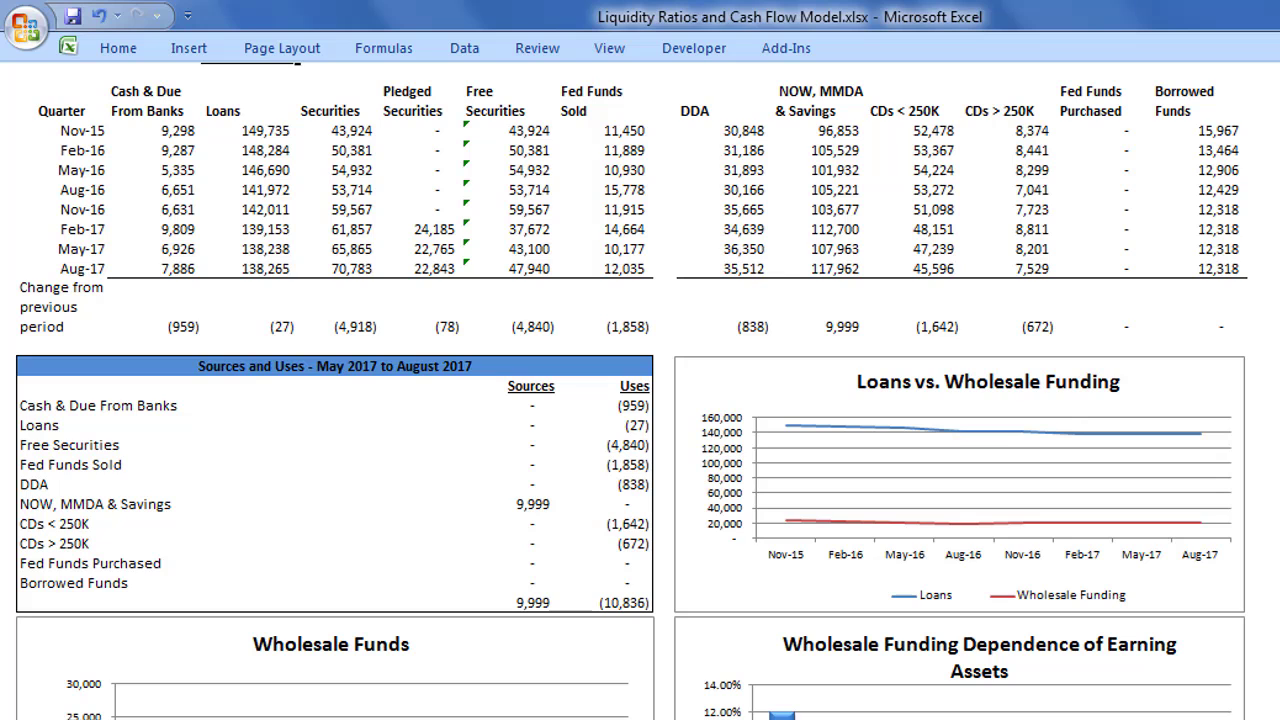
{"action": "scroll", "coordinate": [640, 390], "scroll_direction": "down", "scroll_amount": 1}
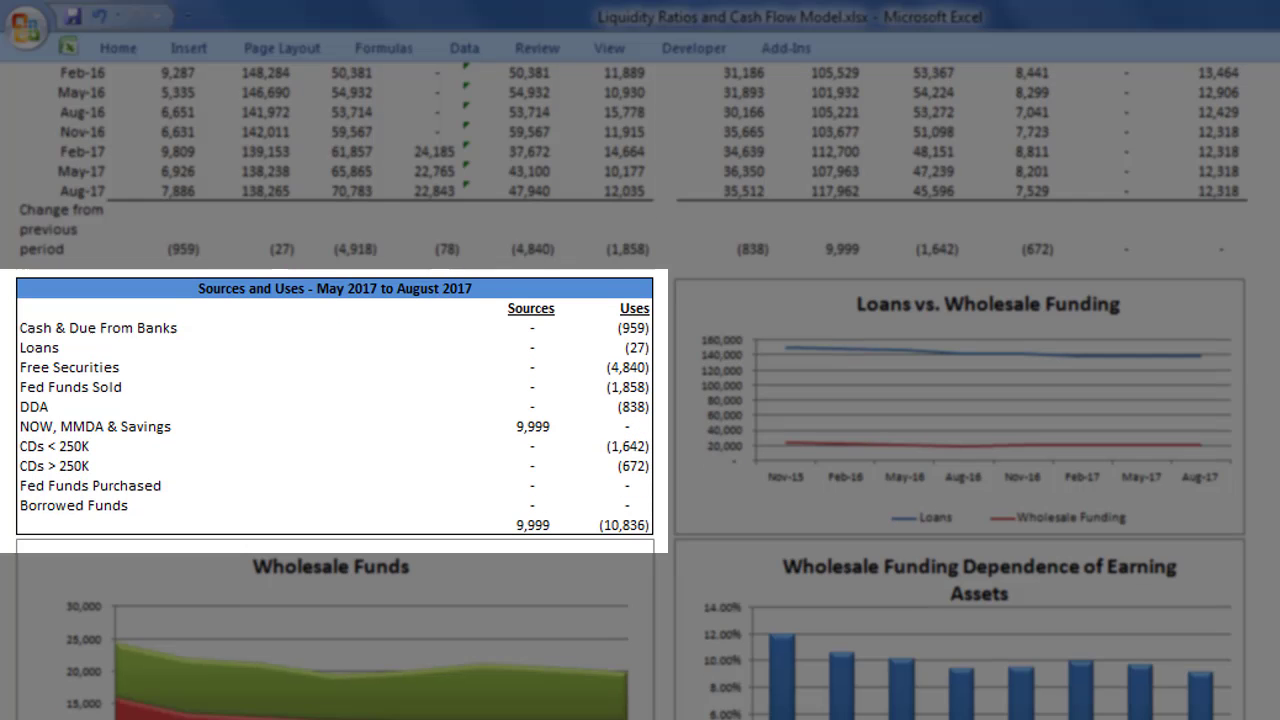
{"action": "scroll", "coordinate": [640, 390], "scroll_direction": "down", "scroll_amount": 2}
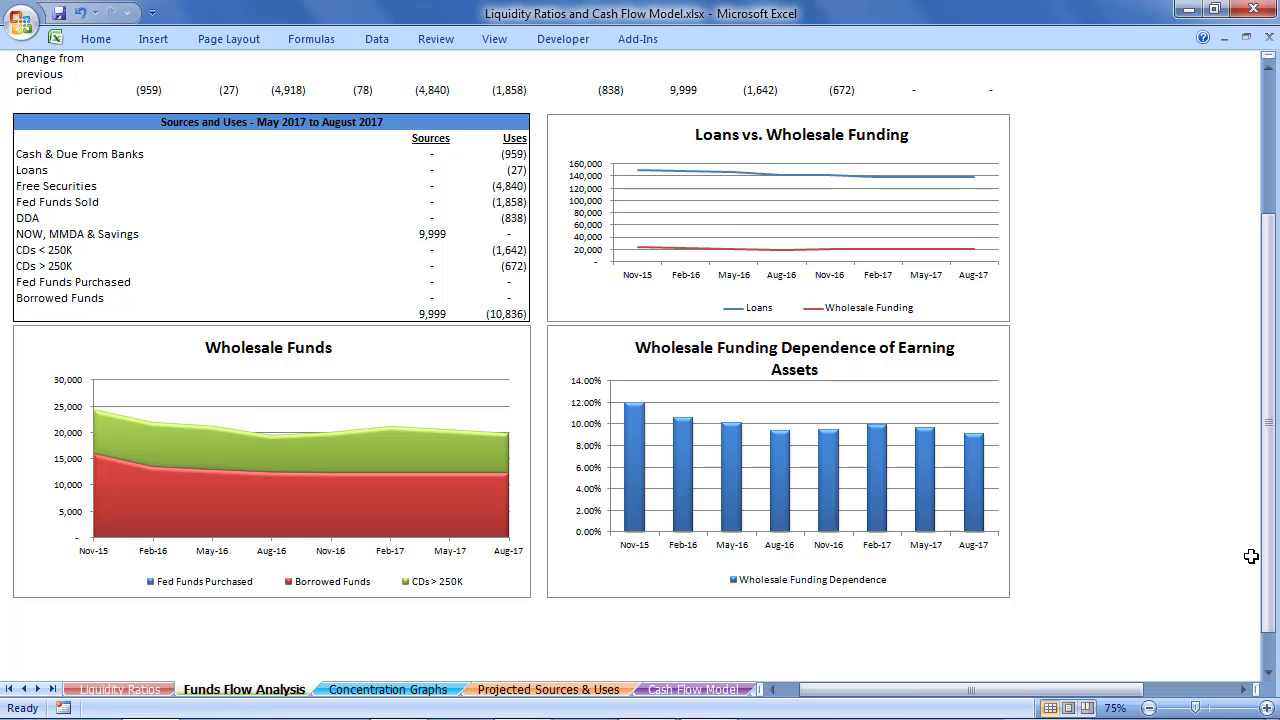
- Open the Concentration Graphs sheet and show its row and column headings
{"action": "left_click", "coordinate": [378, 690]}
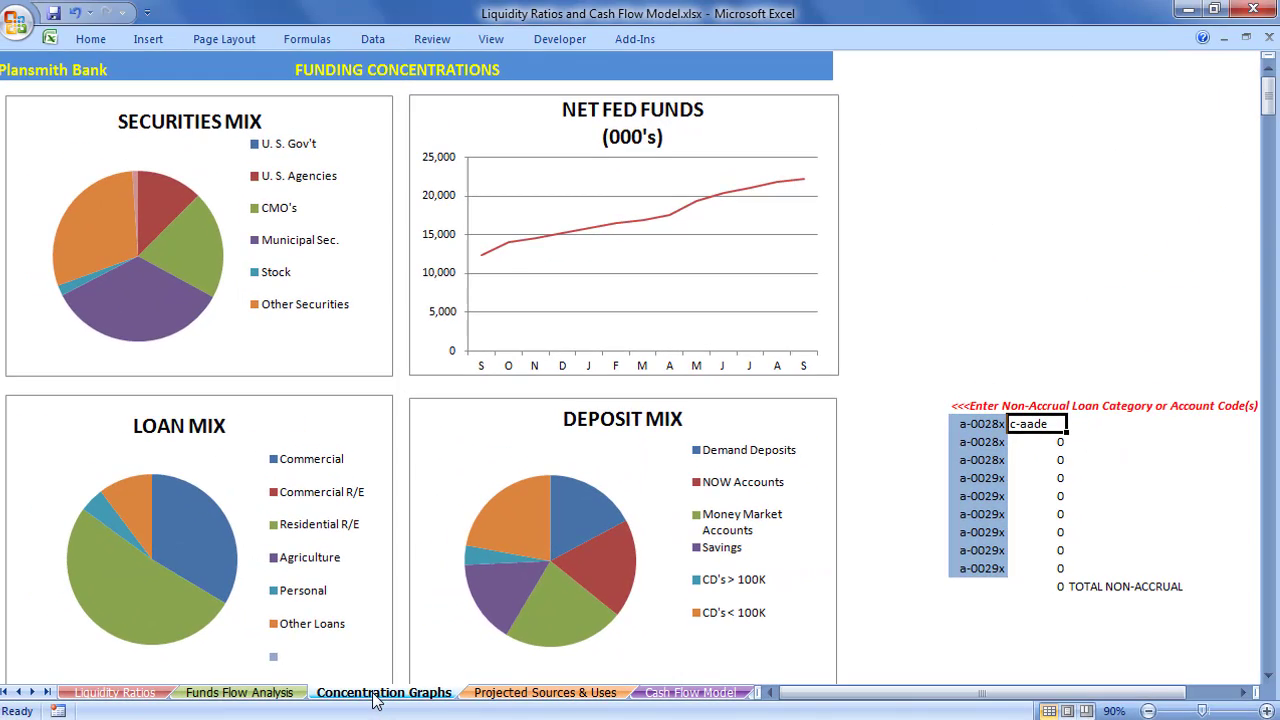
{"action": "left_click", "coordinate": [484, 40]}
{"action": "left_click", "coordinate": [386, 87]}
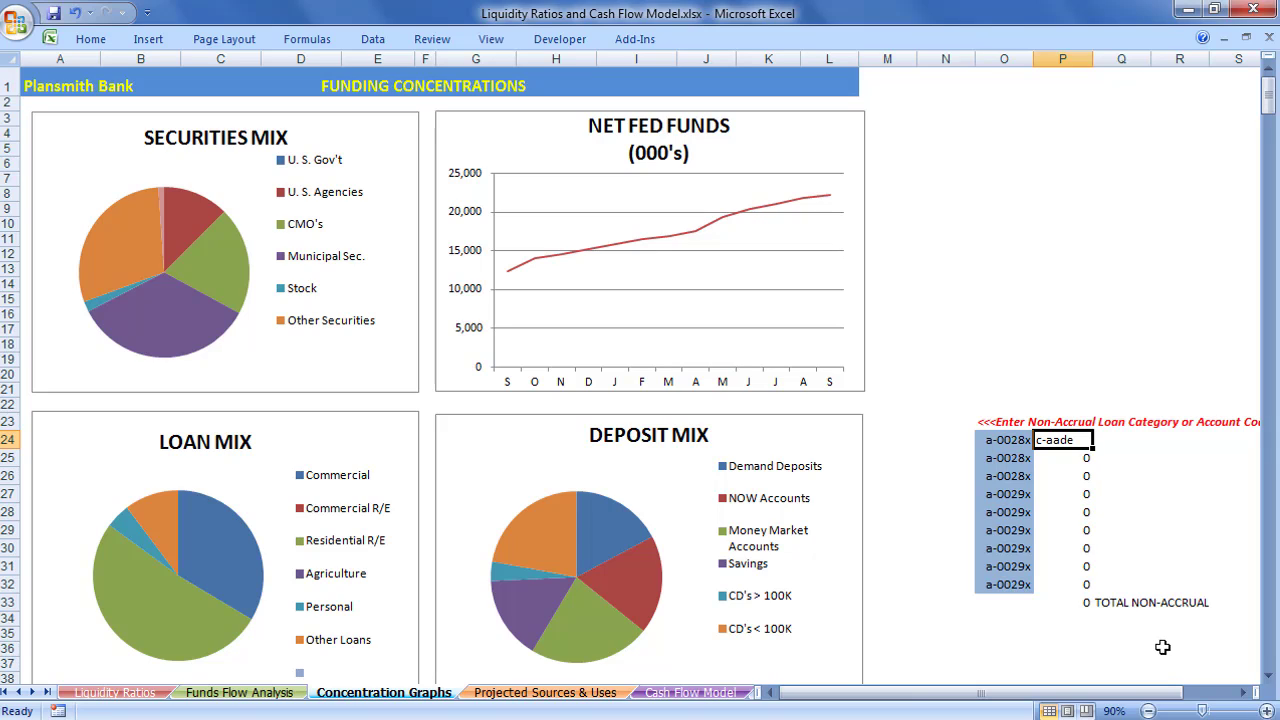
- Step through the non-accrual loan balances from P24 down to the Total Non-Accrual cell P33
{"action": "key", "text": "Down"}
{"action": "key", "text": "Down"}
{"action": "key", "text": "Down"}
{"action": "key", "text": "Down"}
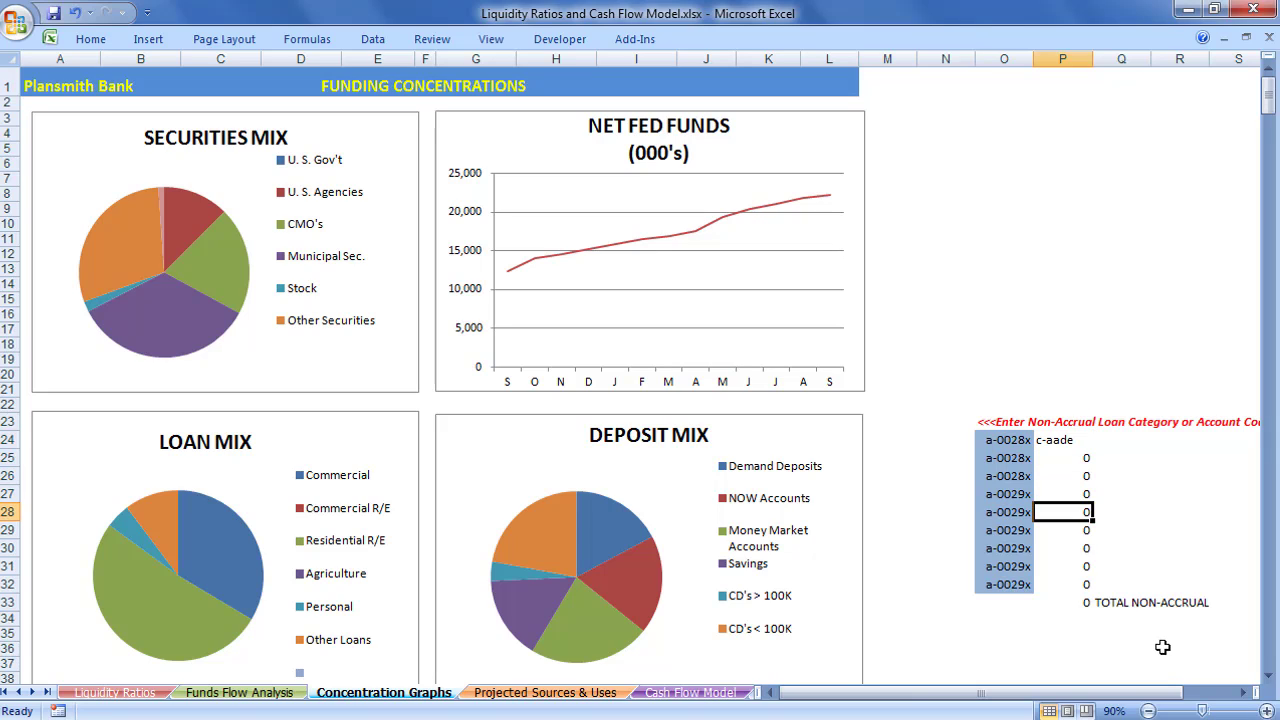
{"action": "key", "text": "Down"}
{"action": "key", "text": "Down"}
{"action": "key", "text": "Down"}
{"action": "key", "text": "Down"}
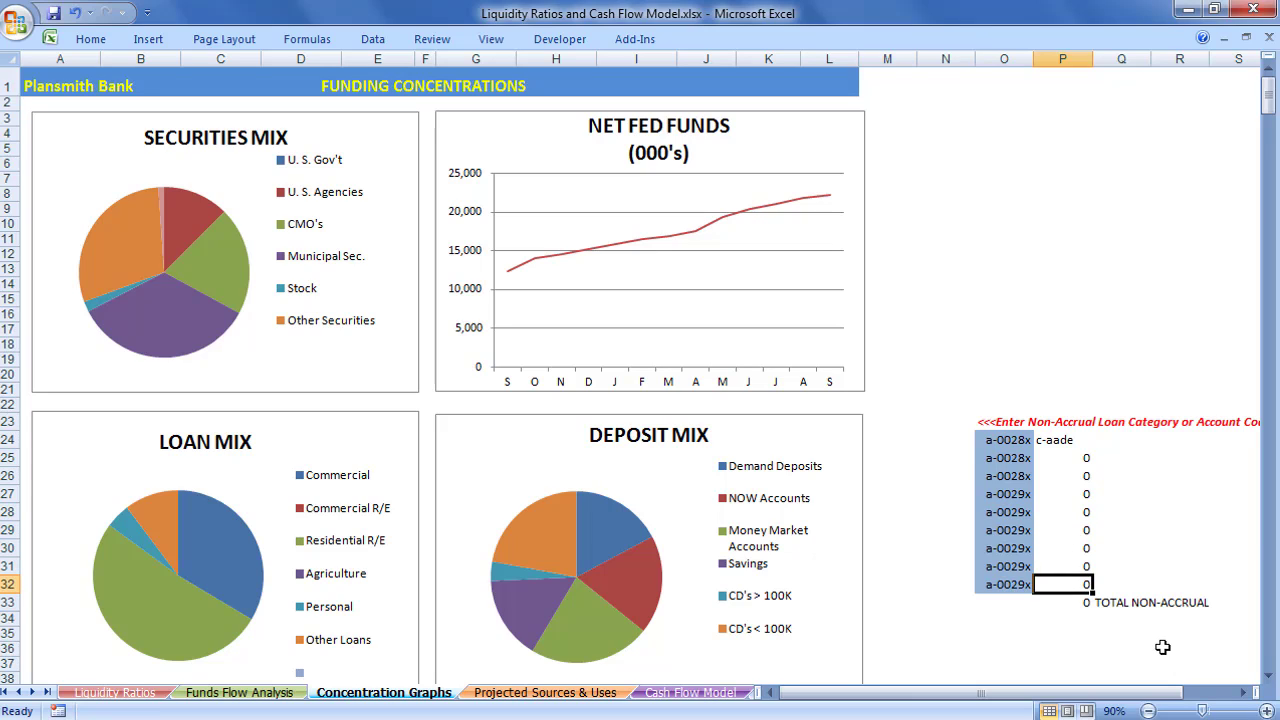
{"action": "key", "text": "Down"}
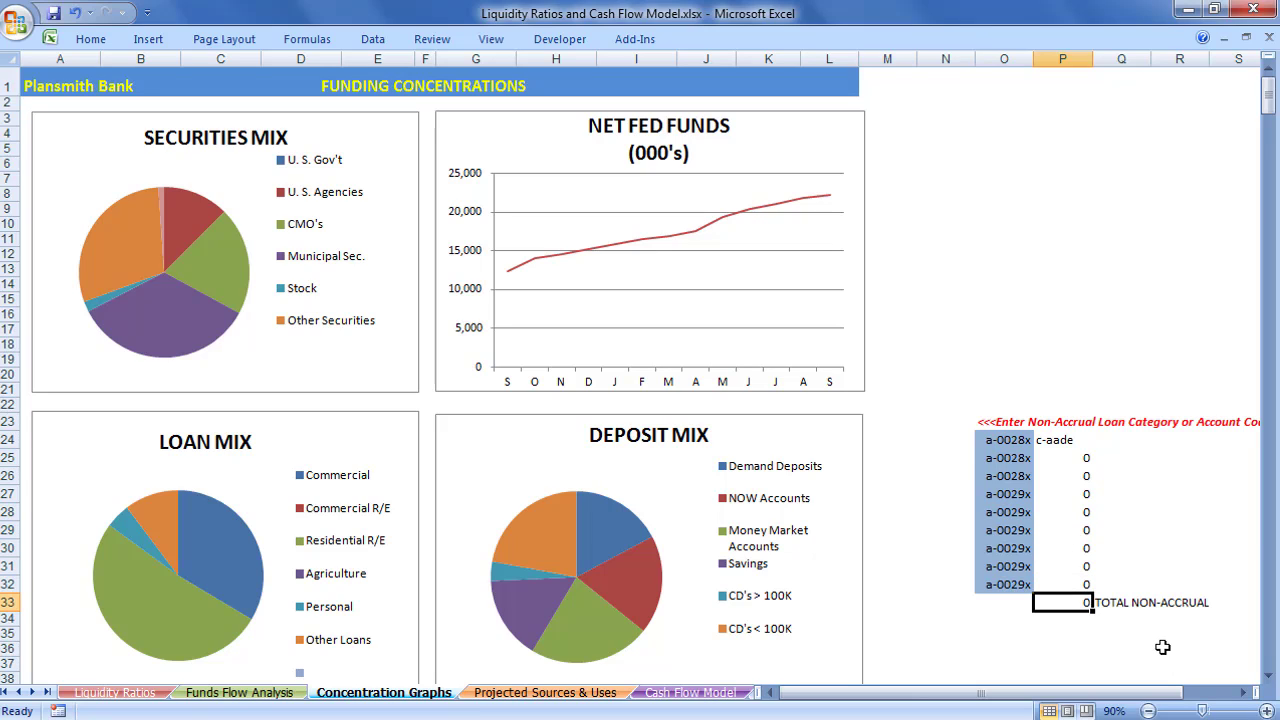
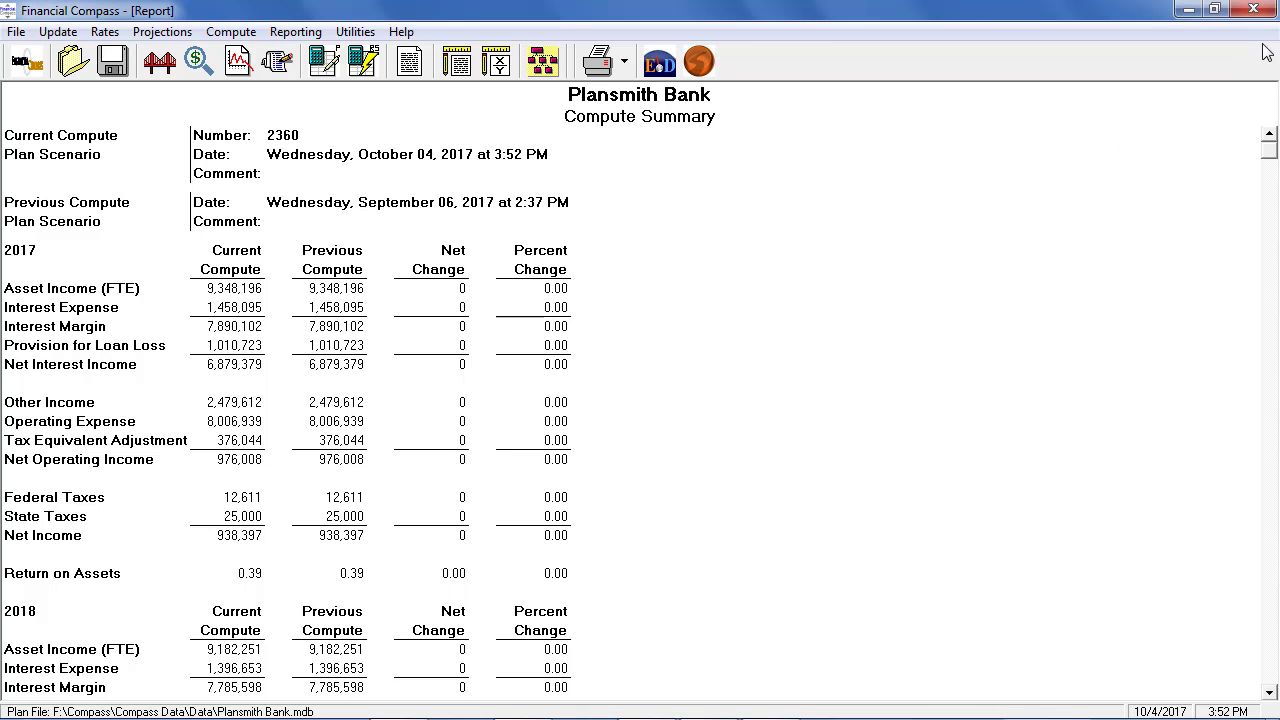
- Close Financial Compass, switch to Excel and open the recent workbook Liquidity Ratios and Cash Flow Model.xlsx
{"action": "left_click", "coordinate": [1254, 10]}
{"action": "left_click", "coordinate": [594, 437]}
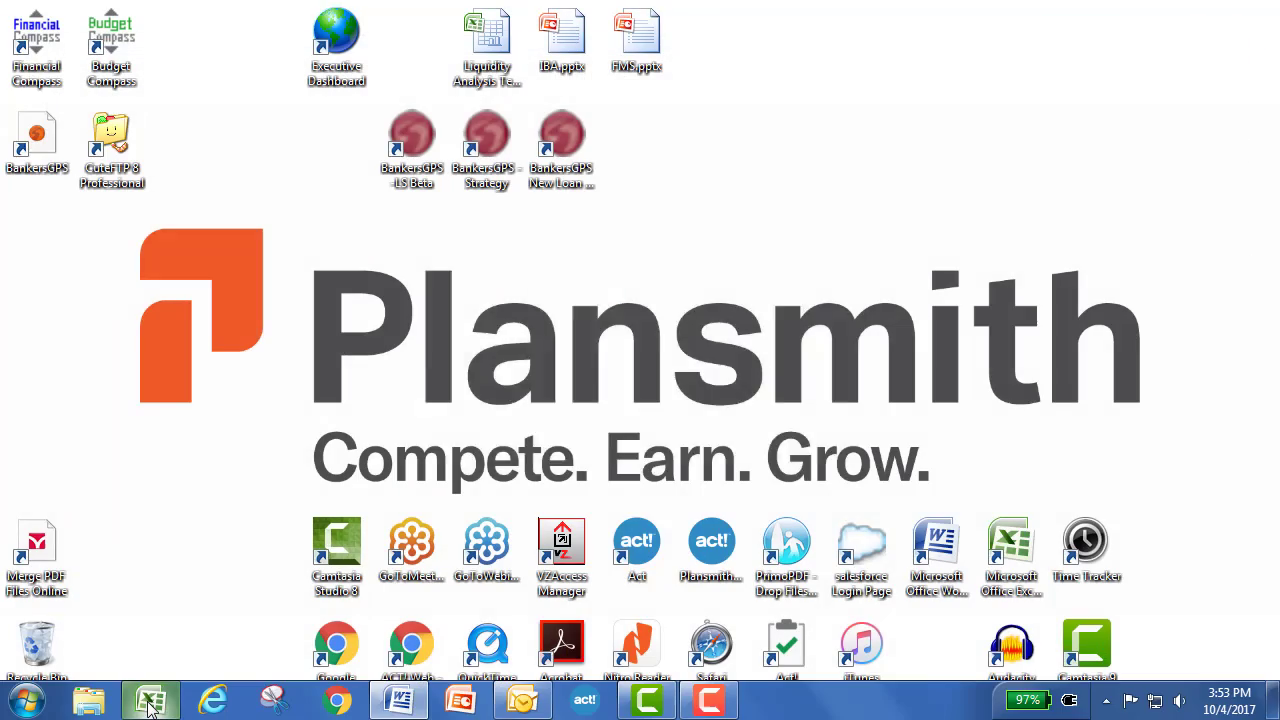
{"action": "left_click", "coordinate": [151, 700]}
{"action": "left_click", "coordinate": [27, 22]}
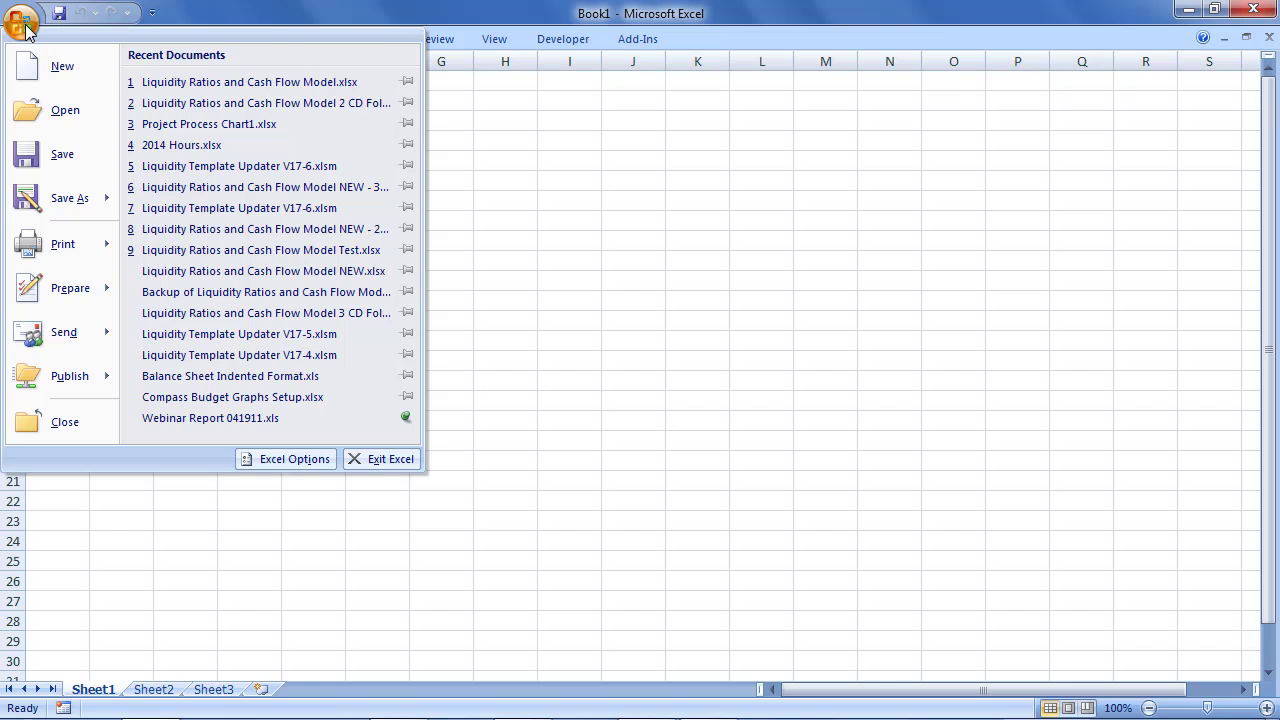
{"action": "left_click", "coordinate": [163, 80]}
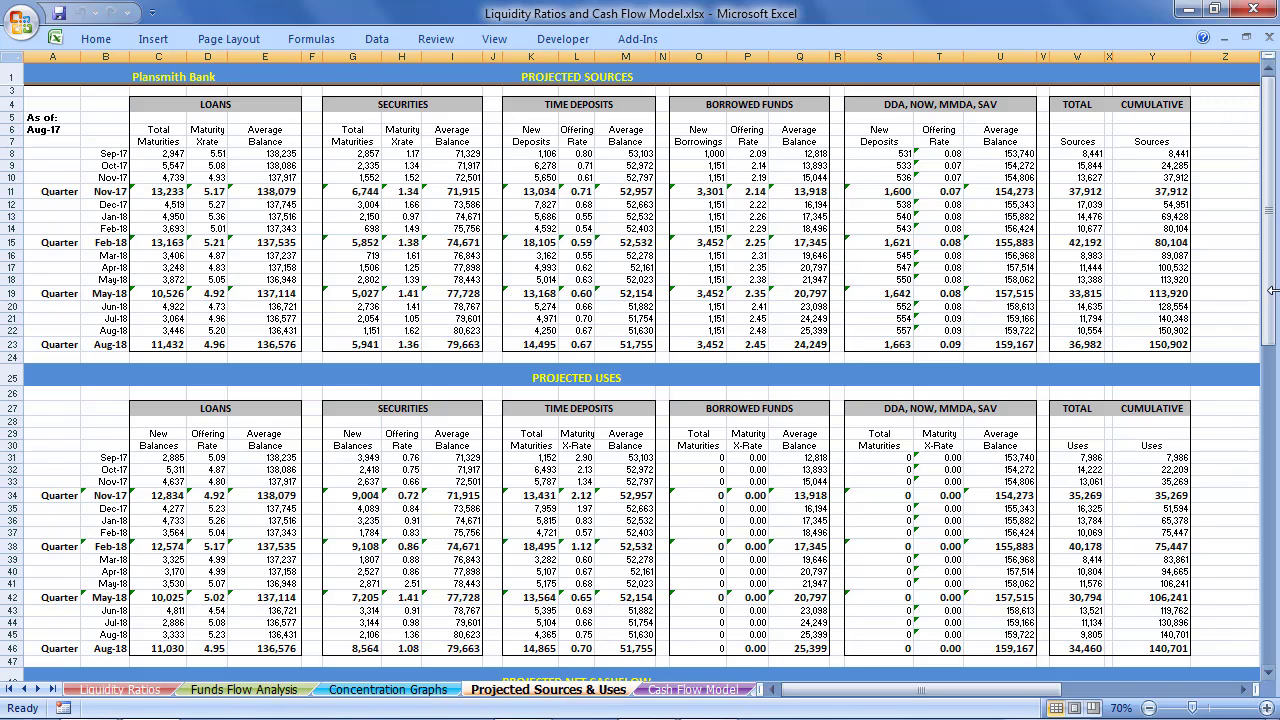
- Open the Cash Flow Model sheet and examine the Net Income + Depreciation, Dividends and Fixed Assets input rows
{"action": "left_click_drag", "start_coordinate": [1271, 300], "coordinate": [1272, 253]}
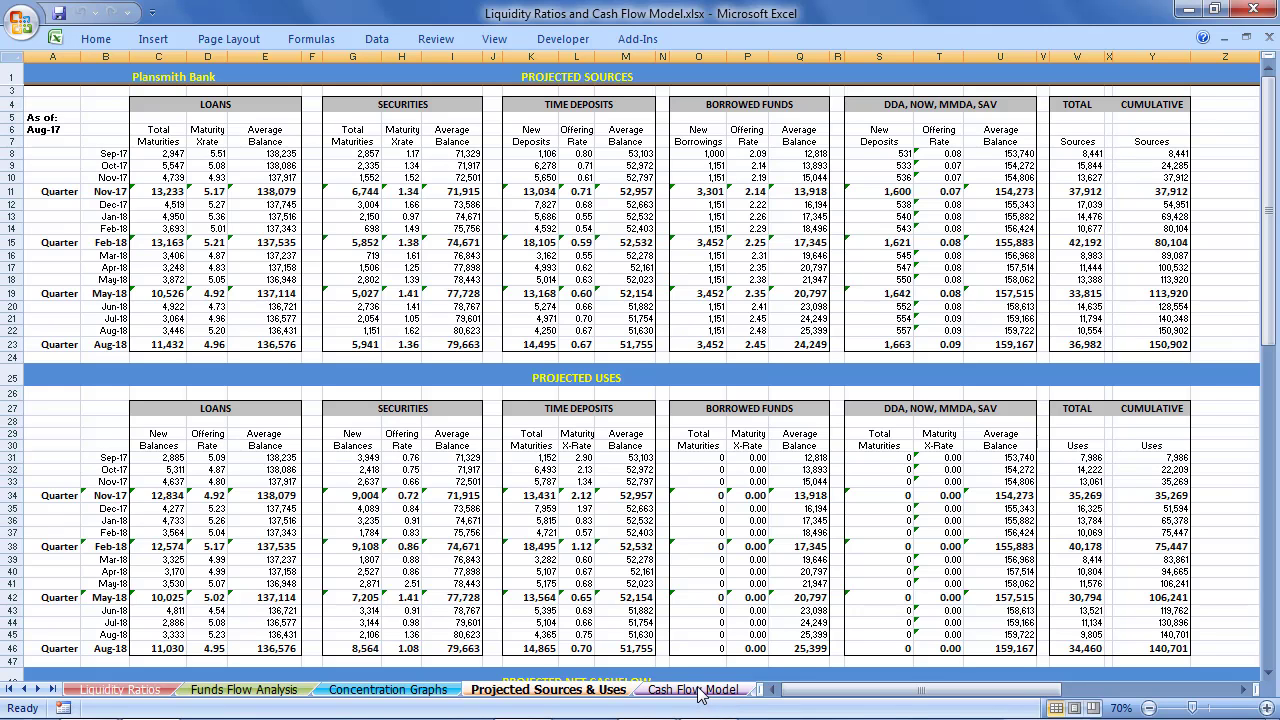
{"action": "left_click", "coordinate": [695, 689]}
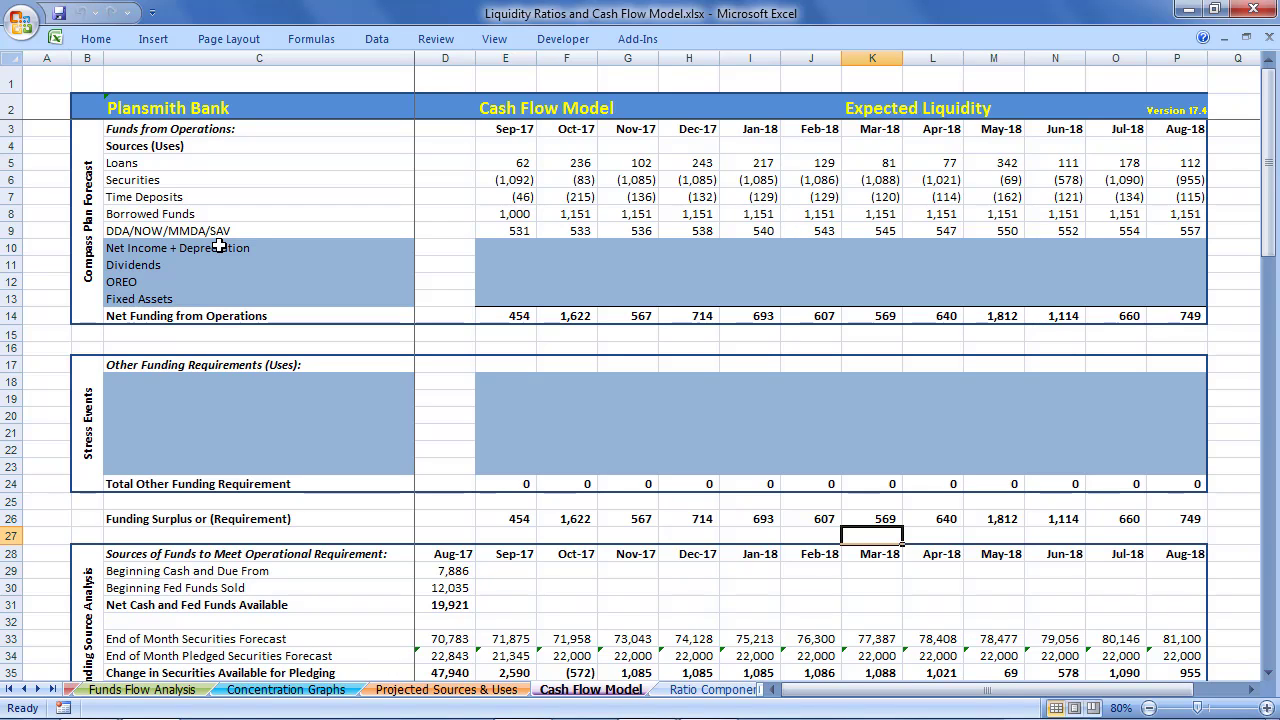
{"action": "left_click", "coordinate": [218, 247]}
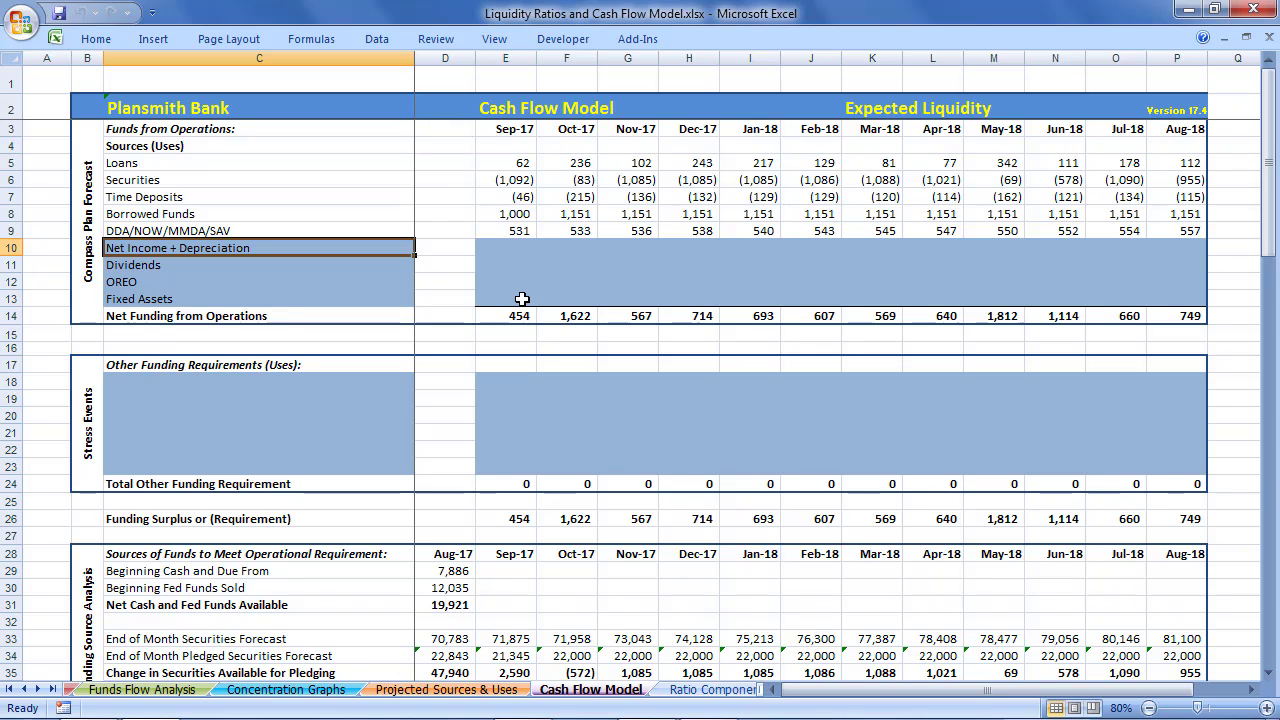
{"action": "left_click", "coordinate": [518, 246]}
{"action": "left_click", "coordinate": [584, 247]}
{"action": "left_click", "coordinate": [633, 241]}
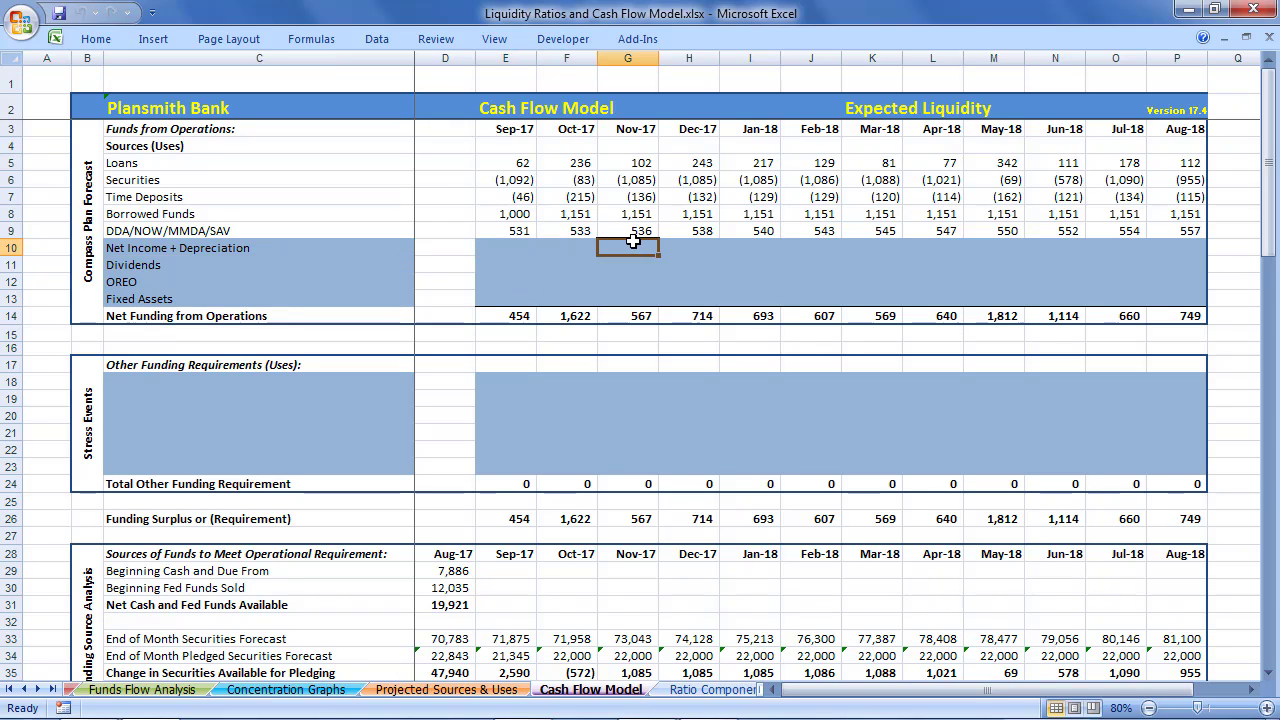
{"action": "left_click", "coordinate": [688, 244]}
{"action": "left_click", "coordinate": [136, 265]}
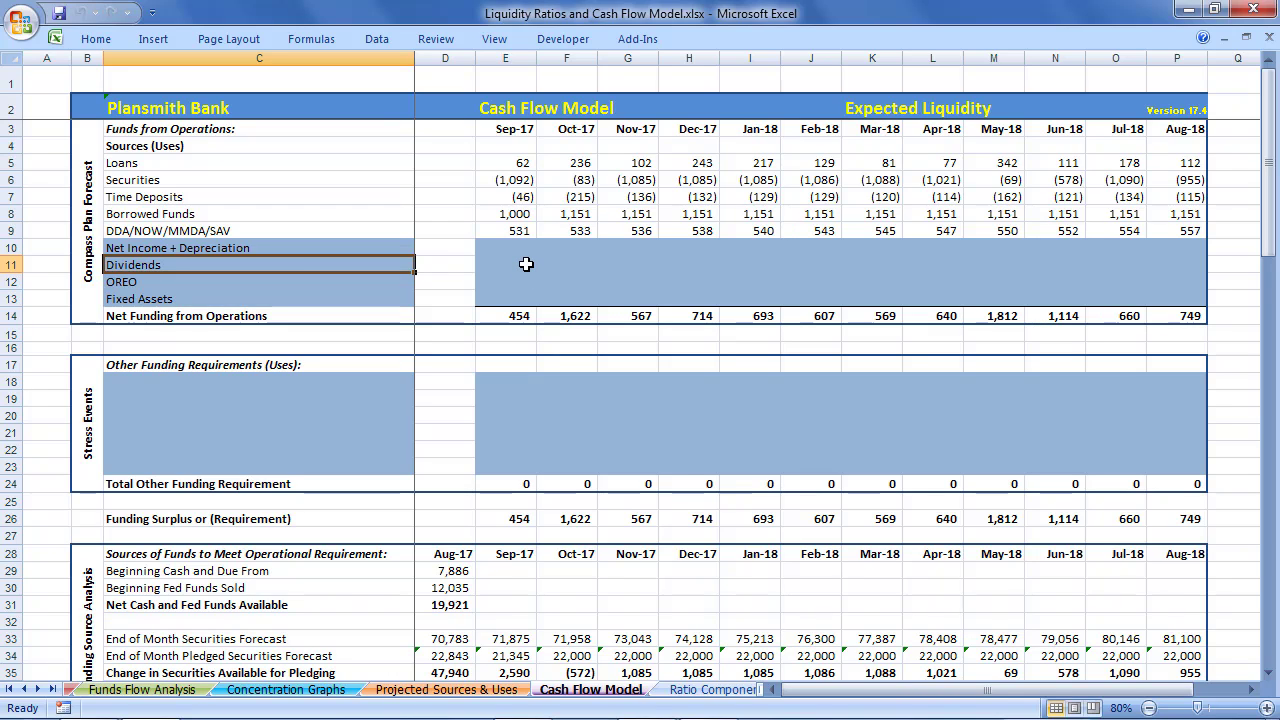
{"action": "left_click", "coordinate": [162, 299]}
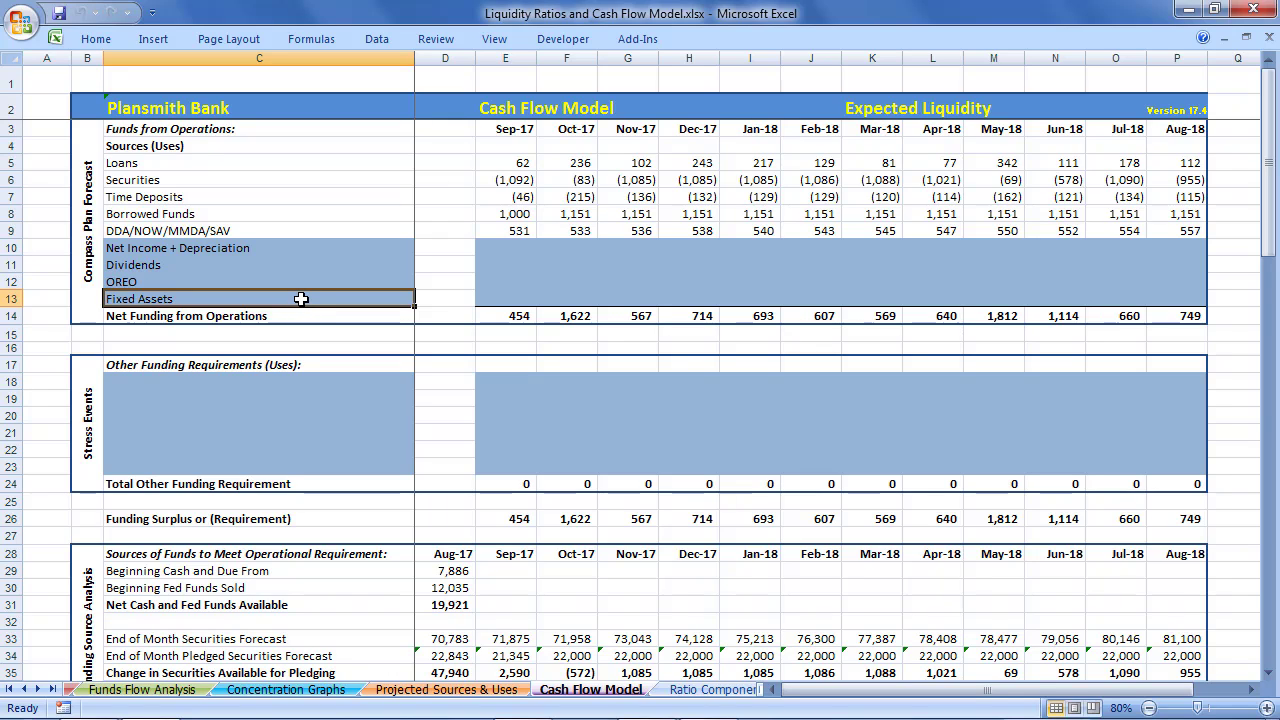
- Examine the OREO row and the Primary Funding Source Analysis rows for beginning cash, Fed funds sold, securities and pledged securities forecasts
{"action": "left_click", "coordinate": [140, 284]}
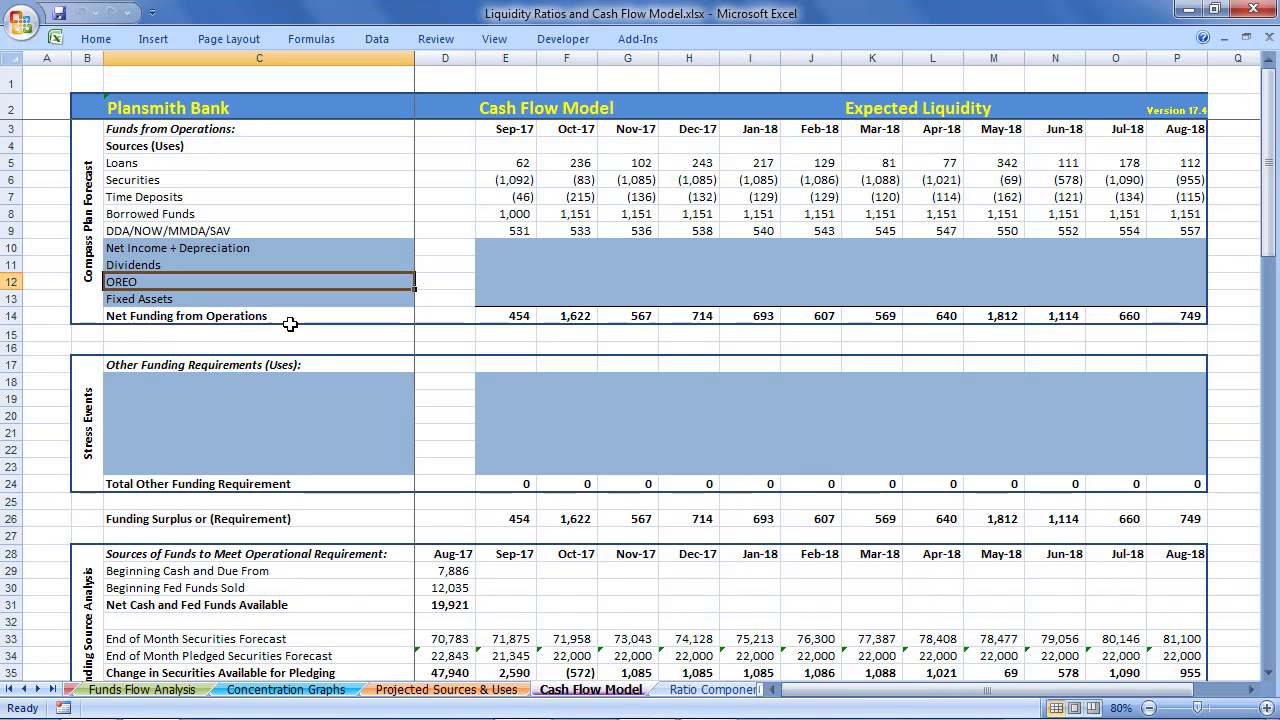
{"action": "left_click_drag", "start_coordinate": [1272, 270], "coordinate": [1272, 300]}
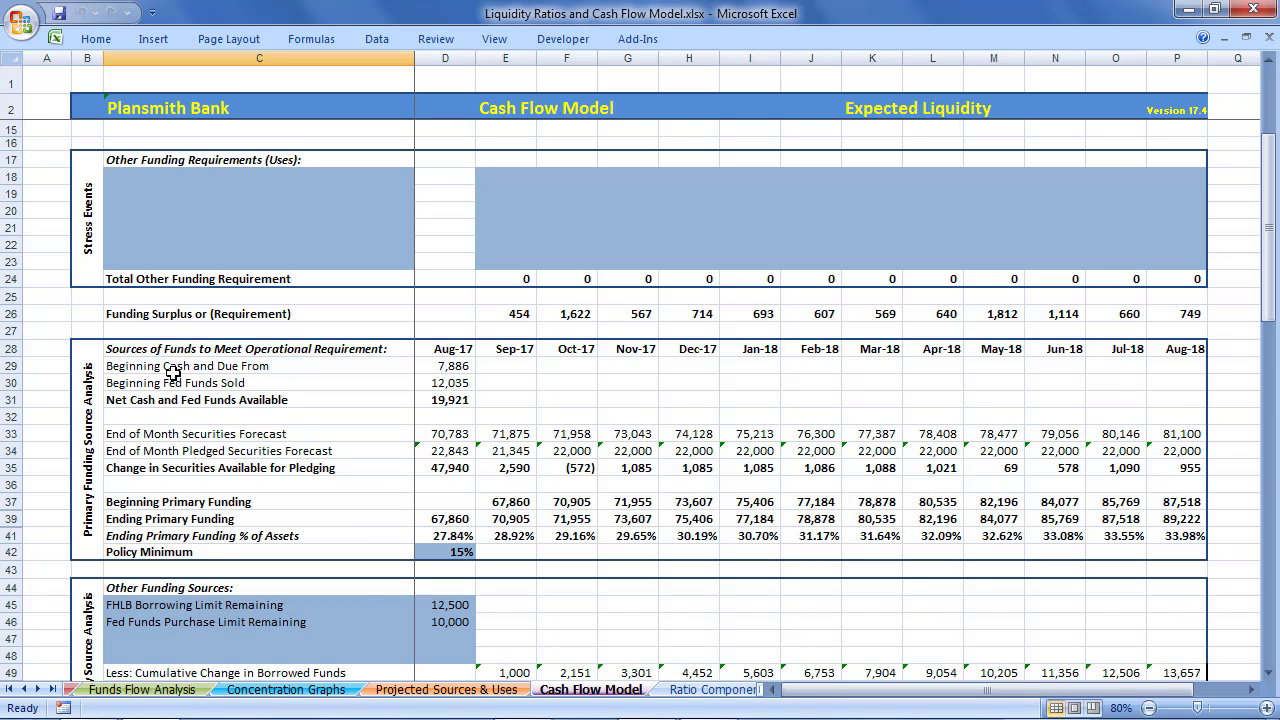
{"action": "left_click", "coordinate": [172, 368]}
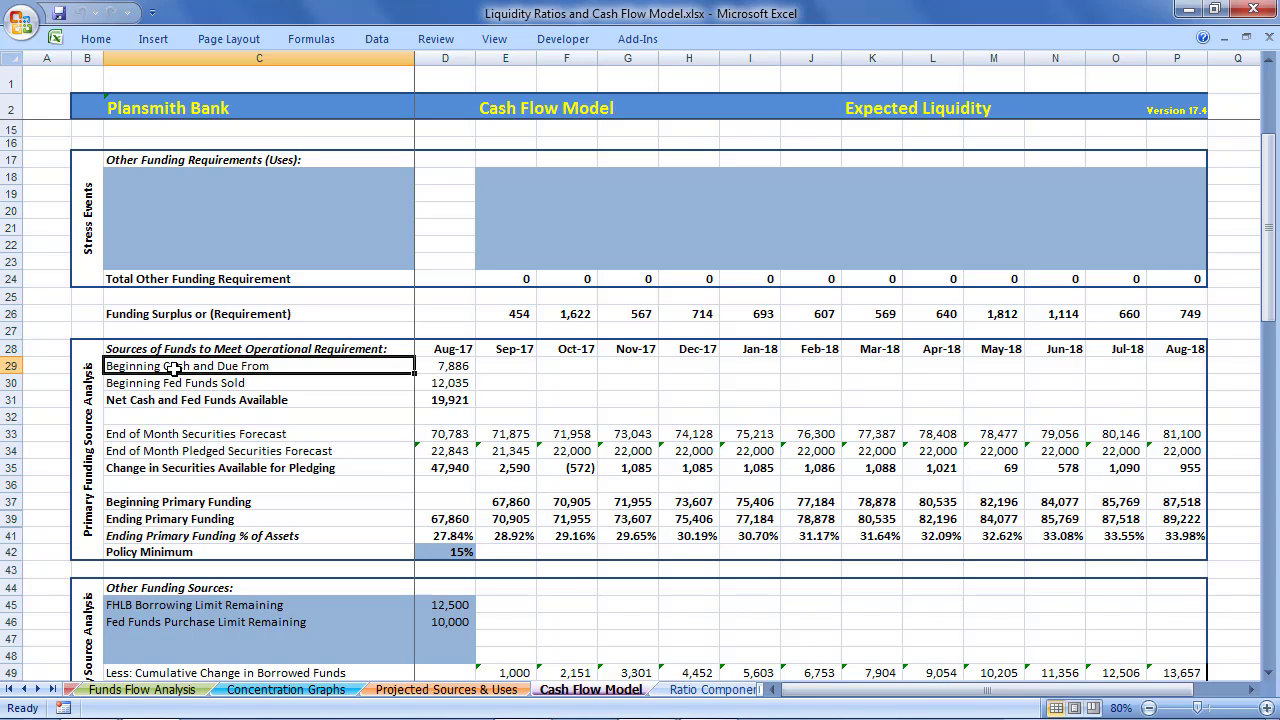
{"action": "left_click", "coordinate": [173, 385]}
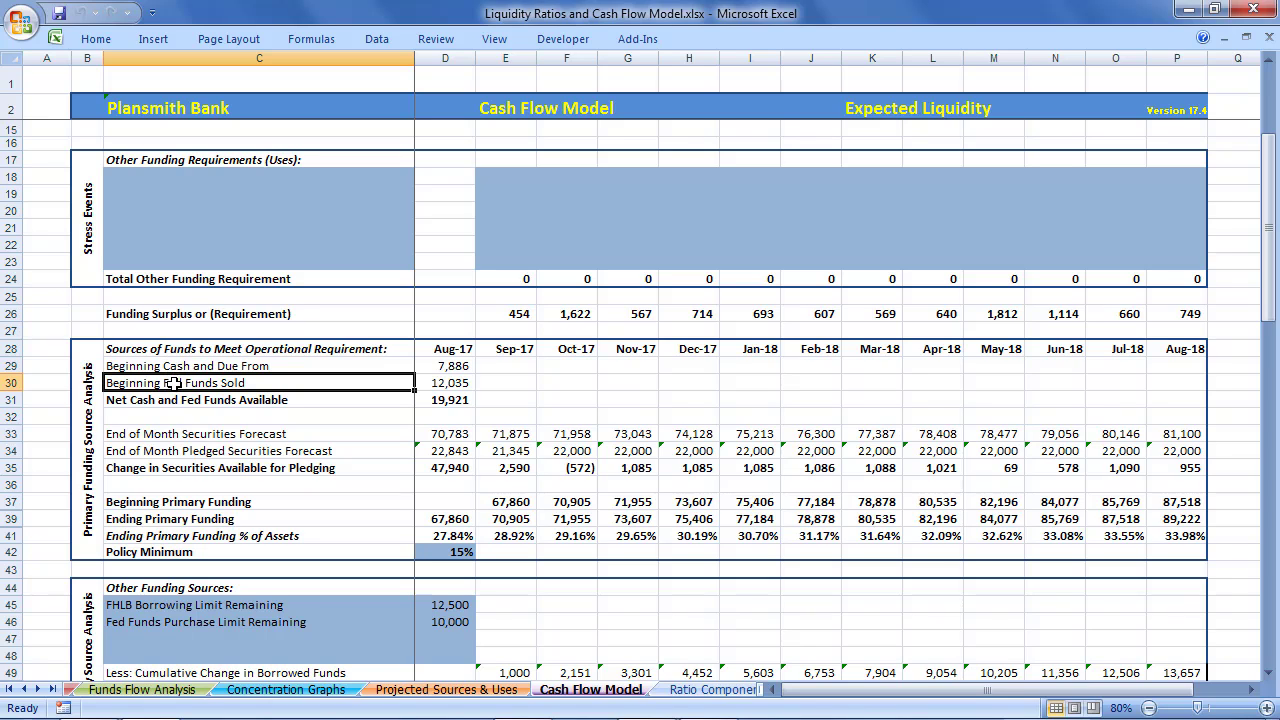
{"action": "left_click", "coordinate": [177, 434]}
{"action": "left_click", "coordinate": [184, 452]}
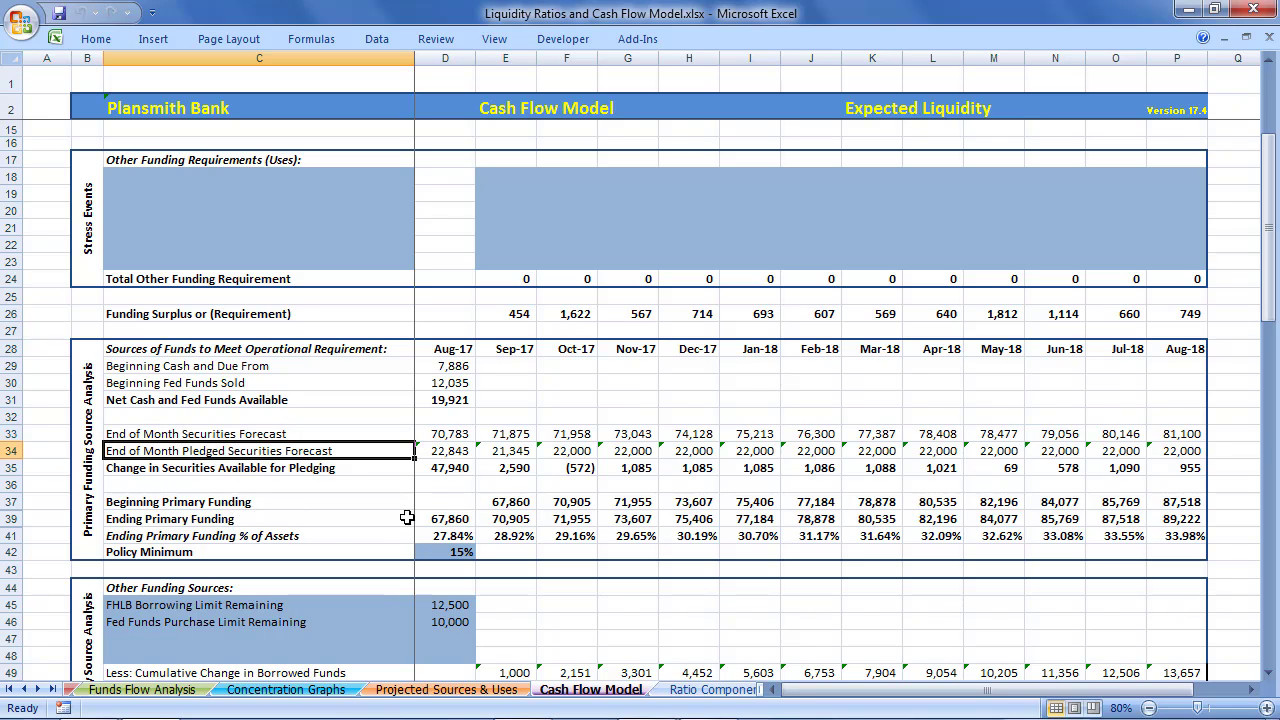
{"action": "left_click", "coordinate": [463, 348]}
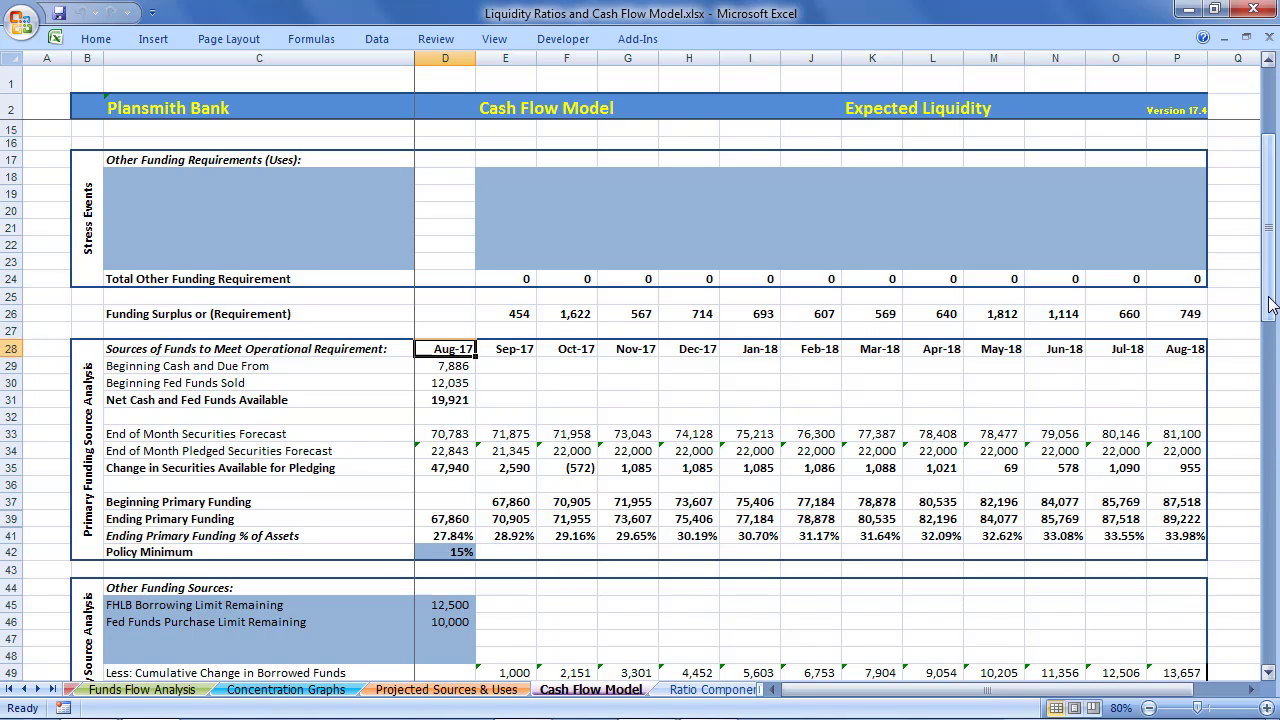
{"action": "left_click_drag", "start_coordinate": [1270, 305], "coordinate": [1268, 316]}
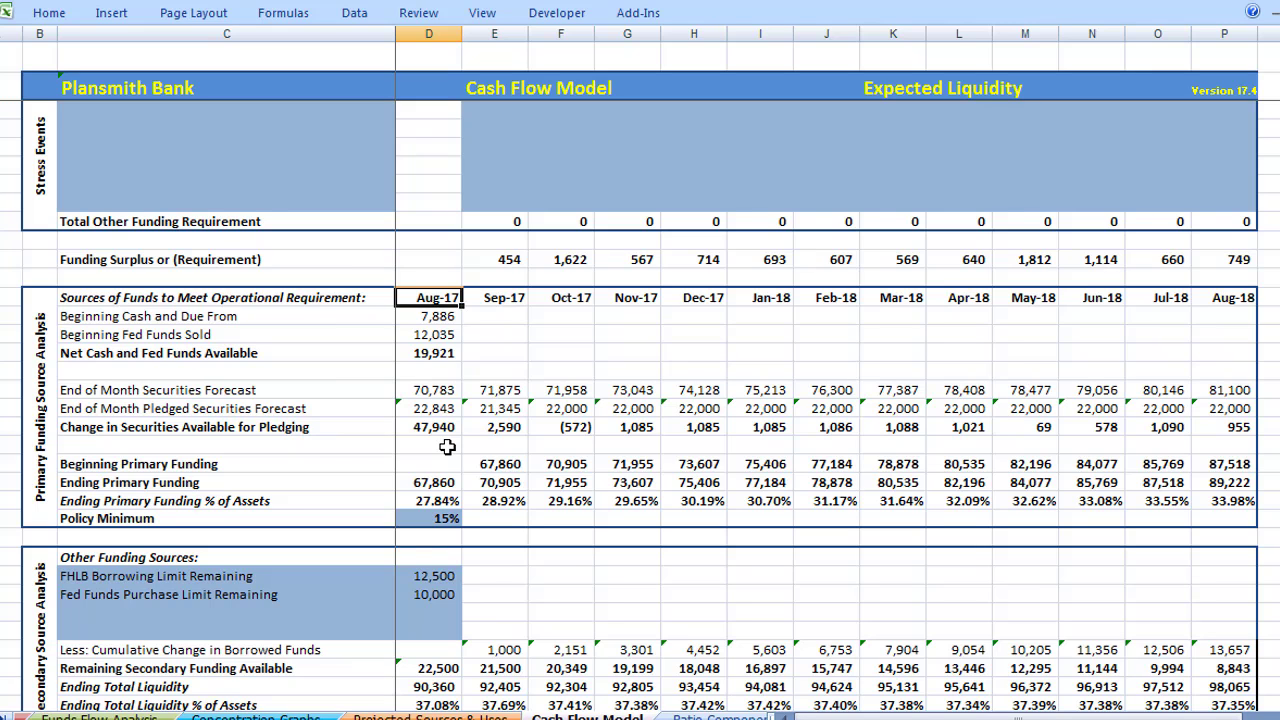
- Try a Policy Minimum of 30% in the Primary Funding Source Analysis and undo the change
{"action": "scroll", "coordinate": [447, 447], "scroll_direction": "up", "scroll_amount": 1}
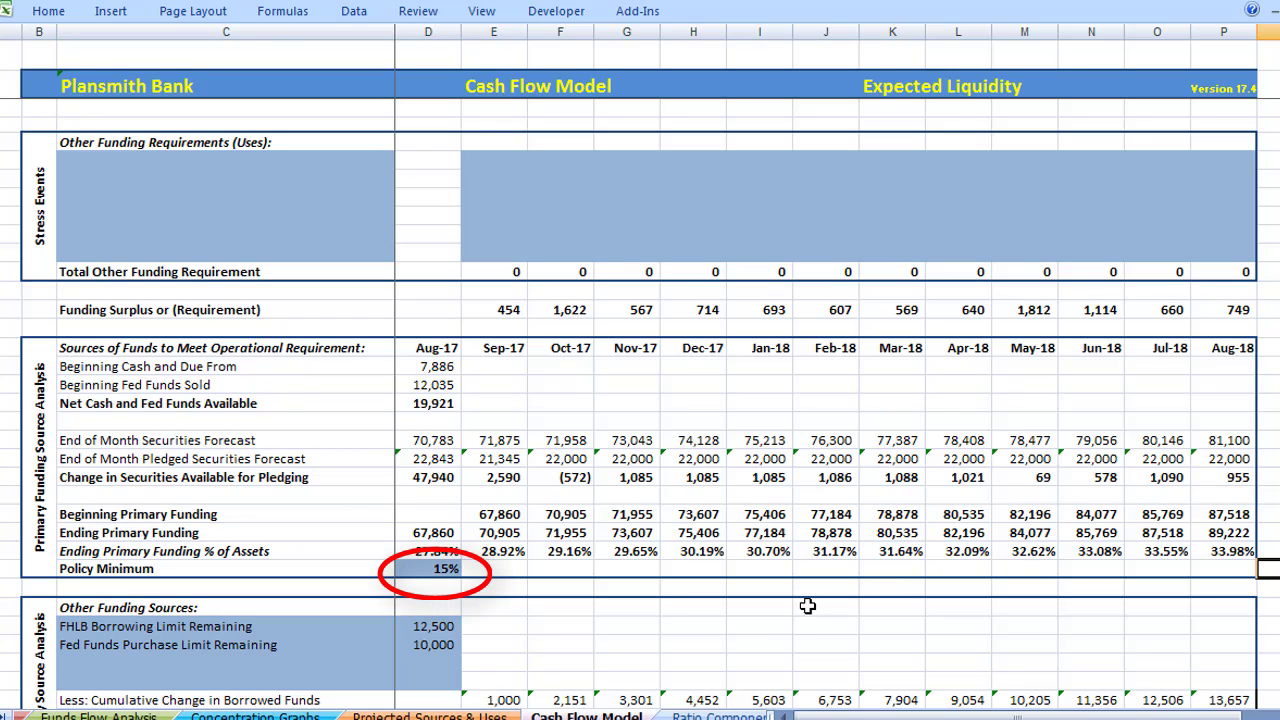
{"action": "left_click", "coordinate": [433, 571]}
{"action": "type", "text": "30"}
{"action": "key", "text": "Return"}
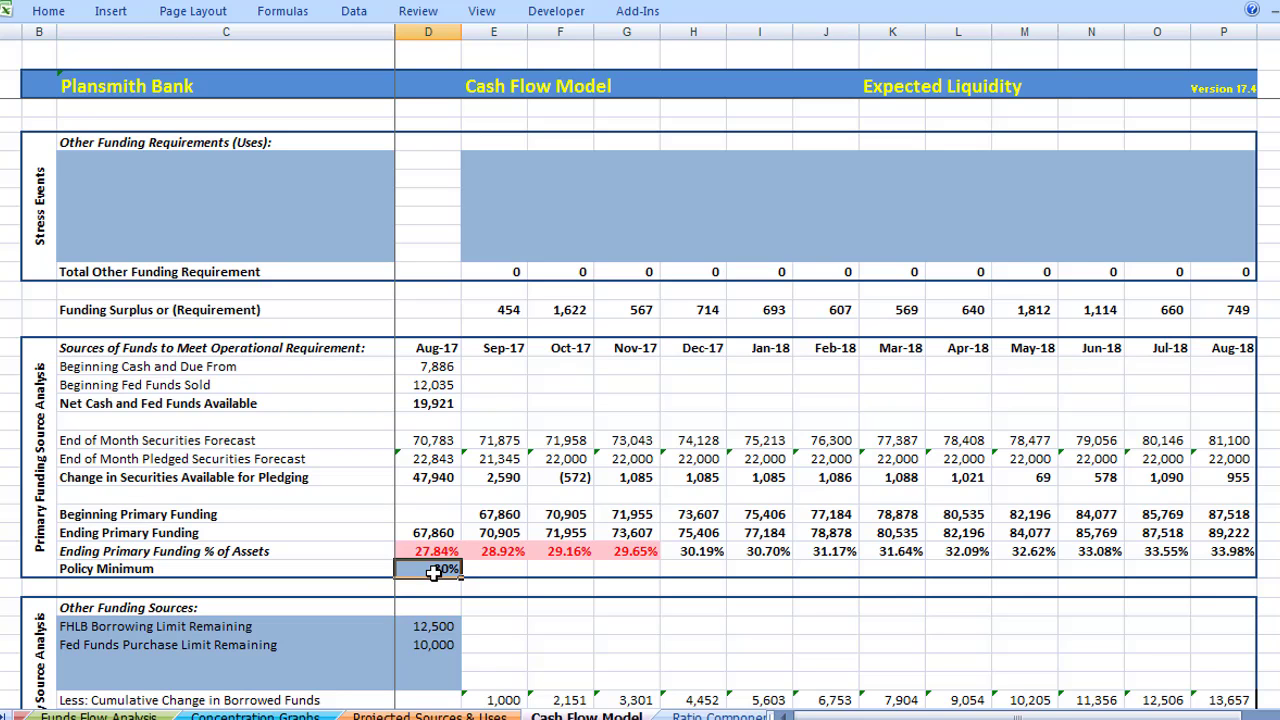
{"action": "key", "text": "ctrl+z"}
- Try a Policy Minimum of 40% in the Secondary Source Analysis and restore it to 20%
{"action": "scroll", "coordinate": [640, 400], "scroll_direction": "down", "scroll_amount": 4}
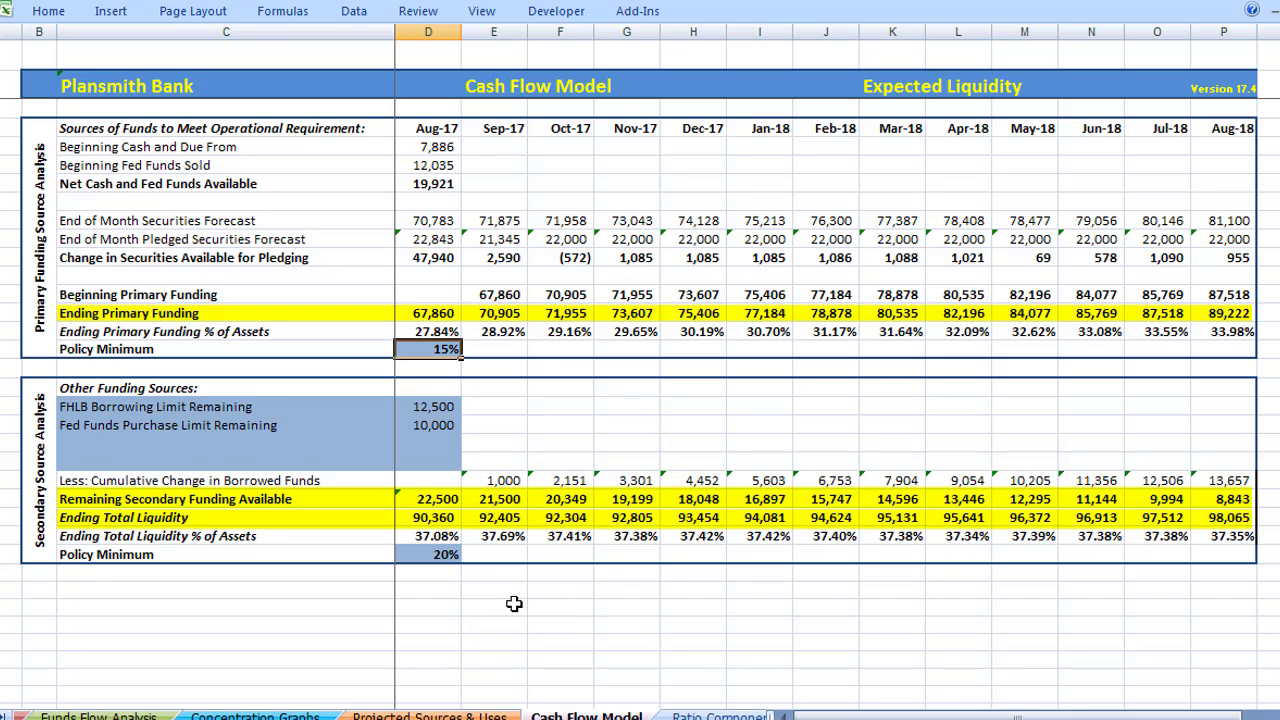
{"action": "left_click", "coordinate": [431, 556]}
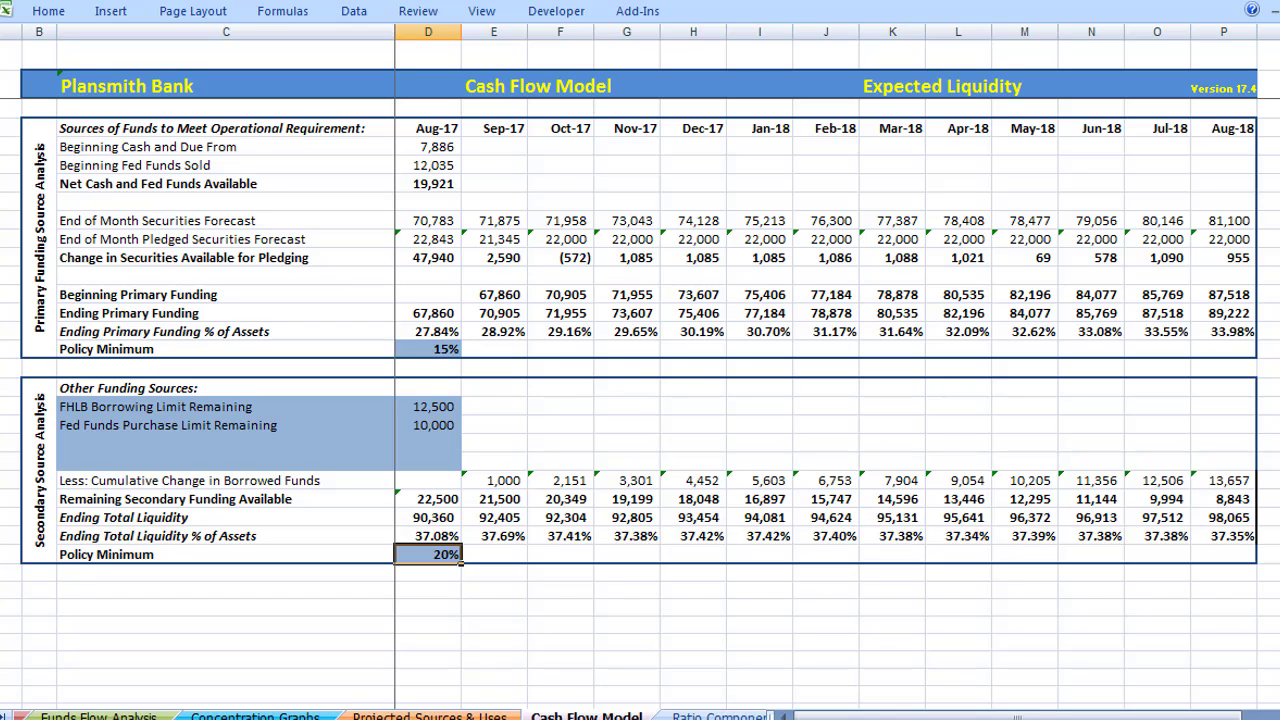
{"action": "type", "text": "40"}
{"action": "key", "text": "Return"}
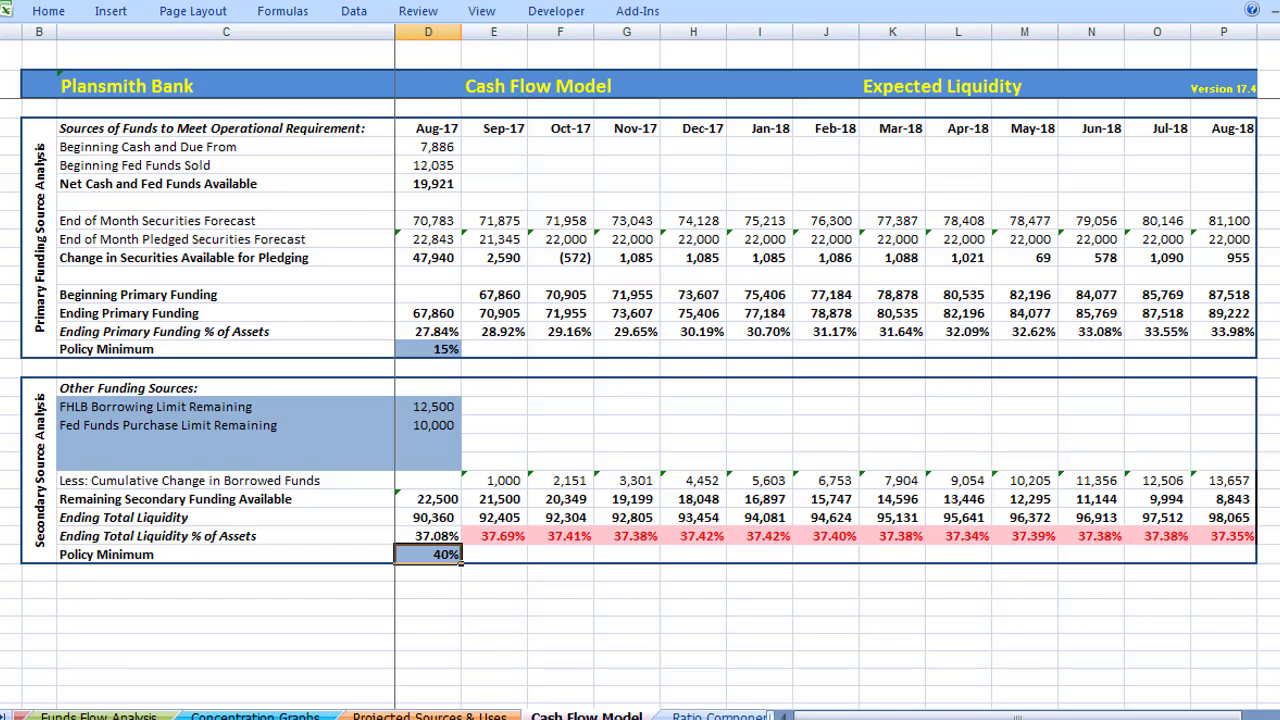
{"action": "type", "text": "20"}
{"action": "key", "text": "Return"}
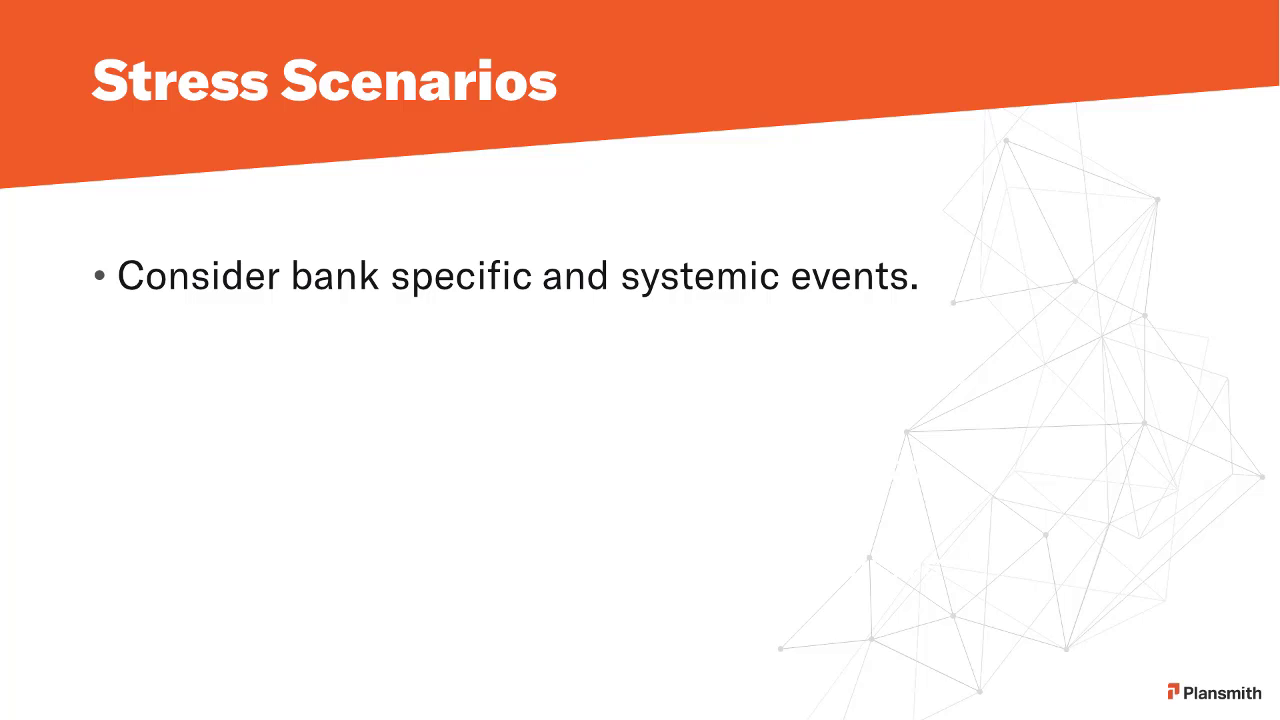
{"action": "key", "text": "Right"}
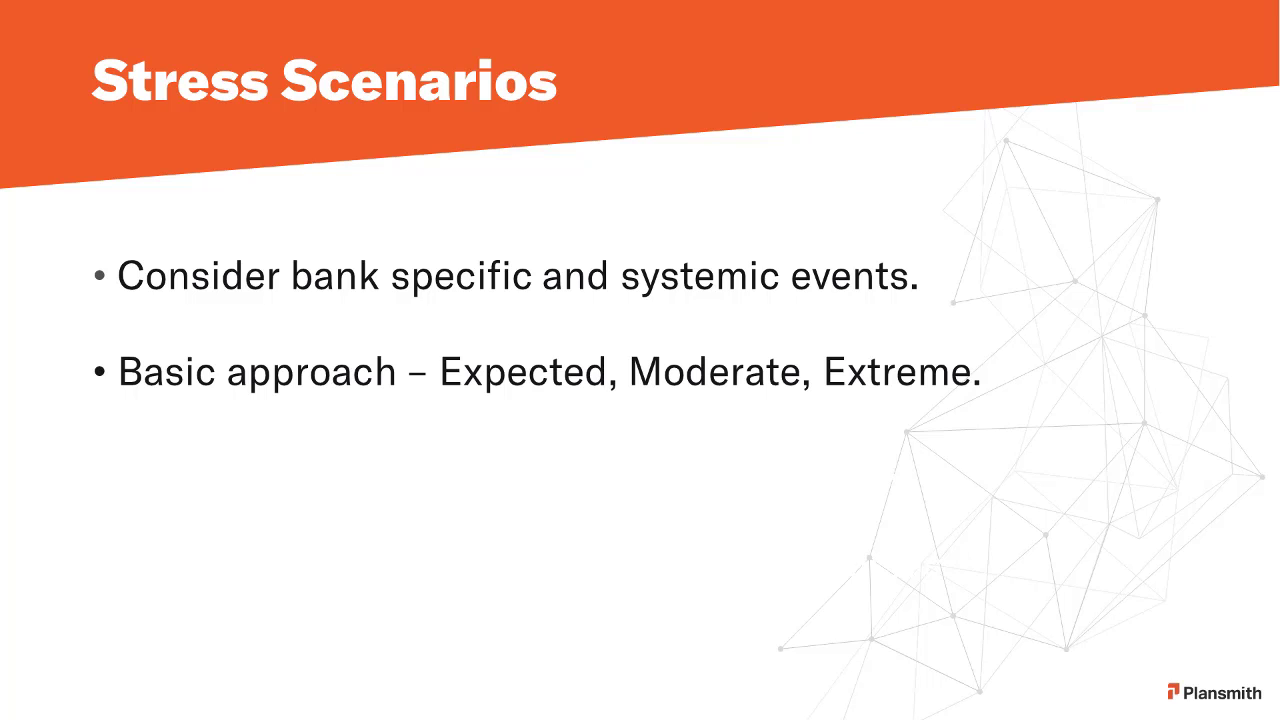
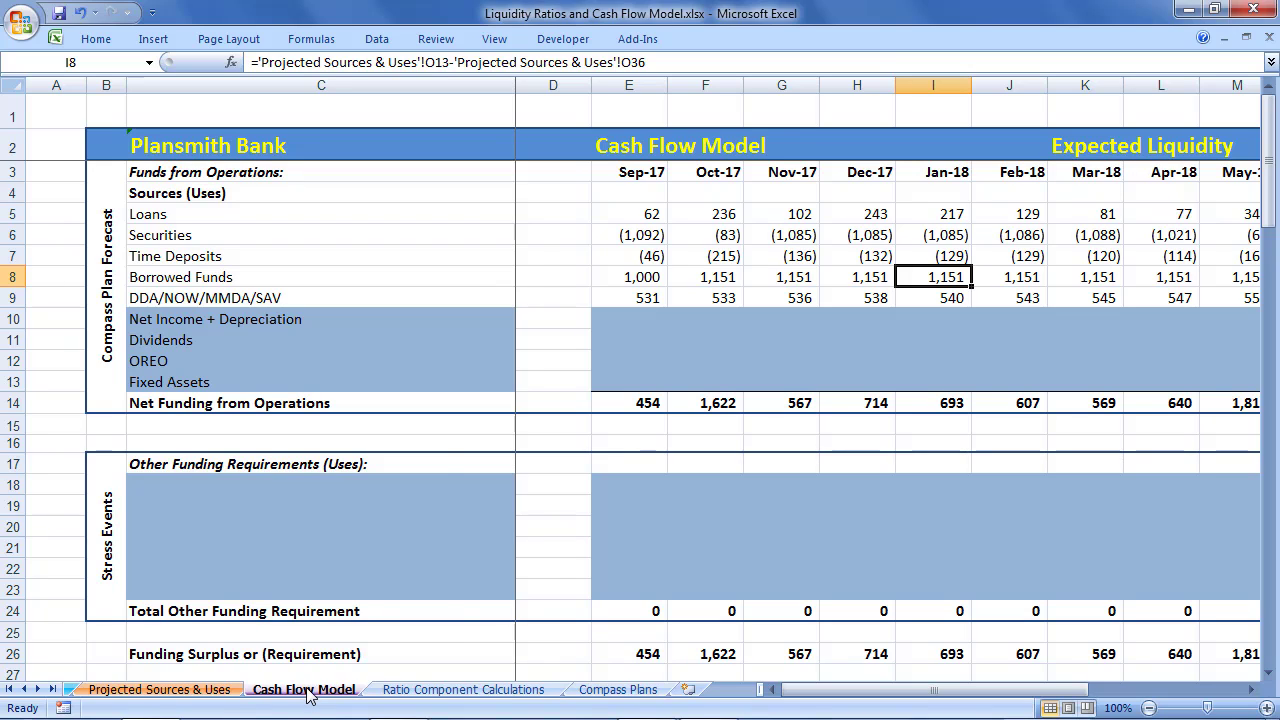
- Create a copy of the Cash Flow Model sheet in the same workbook, placed before Ratio Component Calculations
{"action": "right_click", "coordinate": [308, 697]}
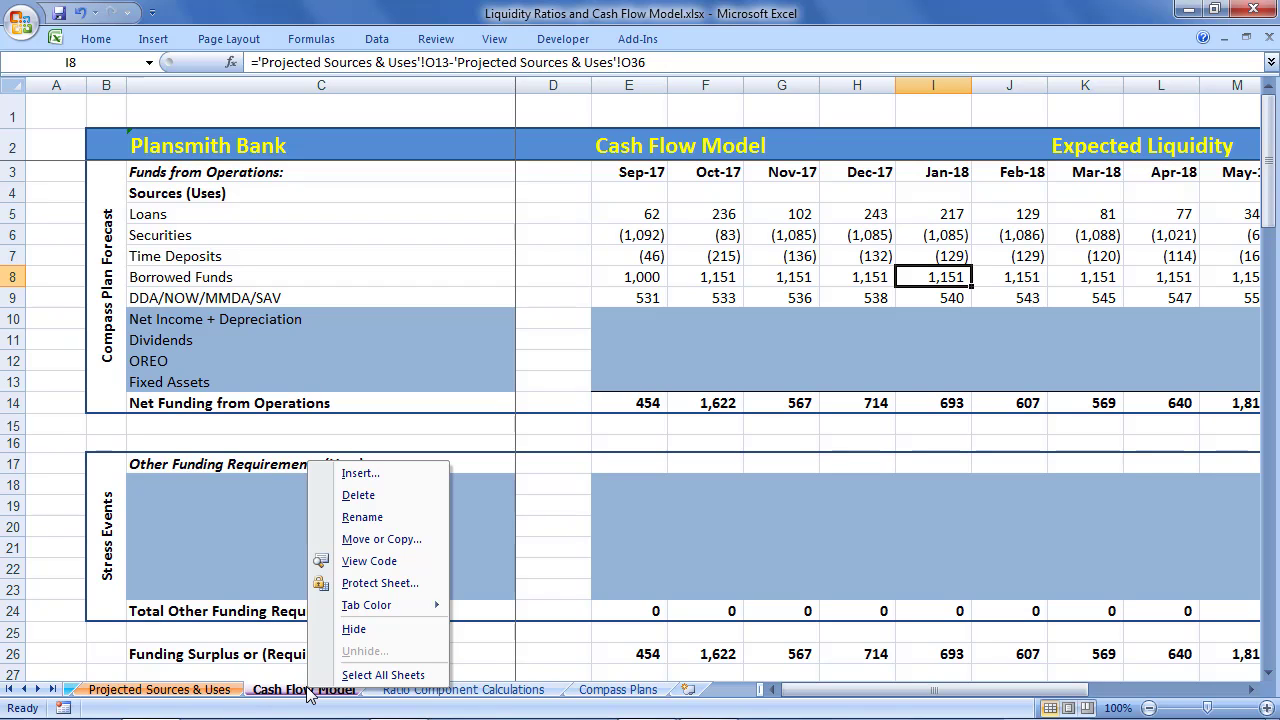
{"action": "left_click", "coordinate": [365, 538]}
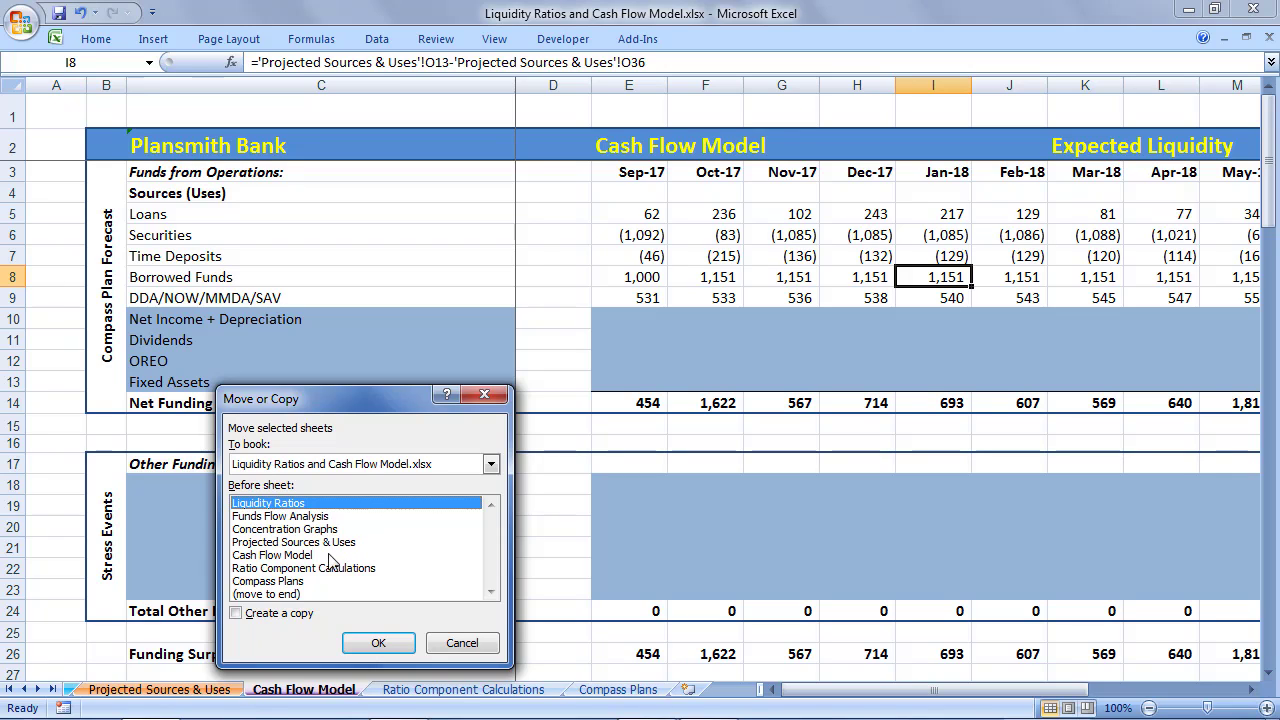
{"action": "left_click", "coordinate": [322, 568]}
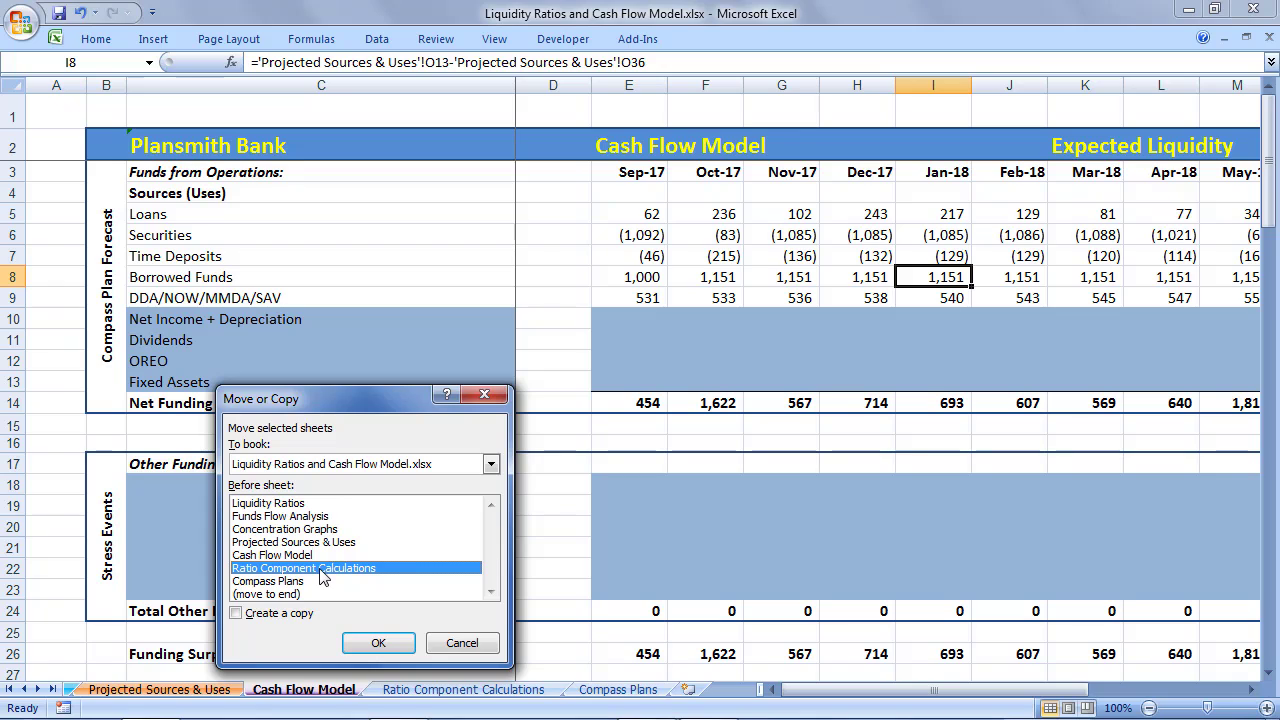
{"action": "left_click", "coordinate": [246, 623]}
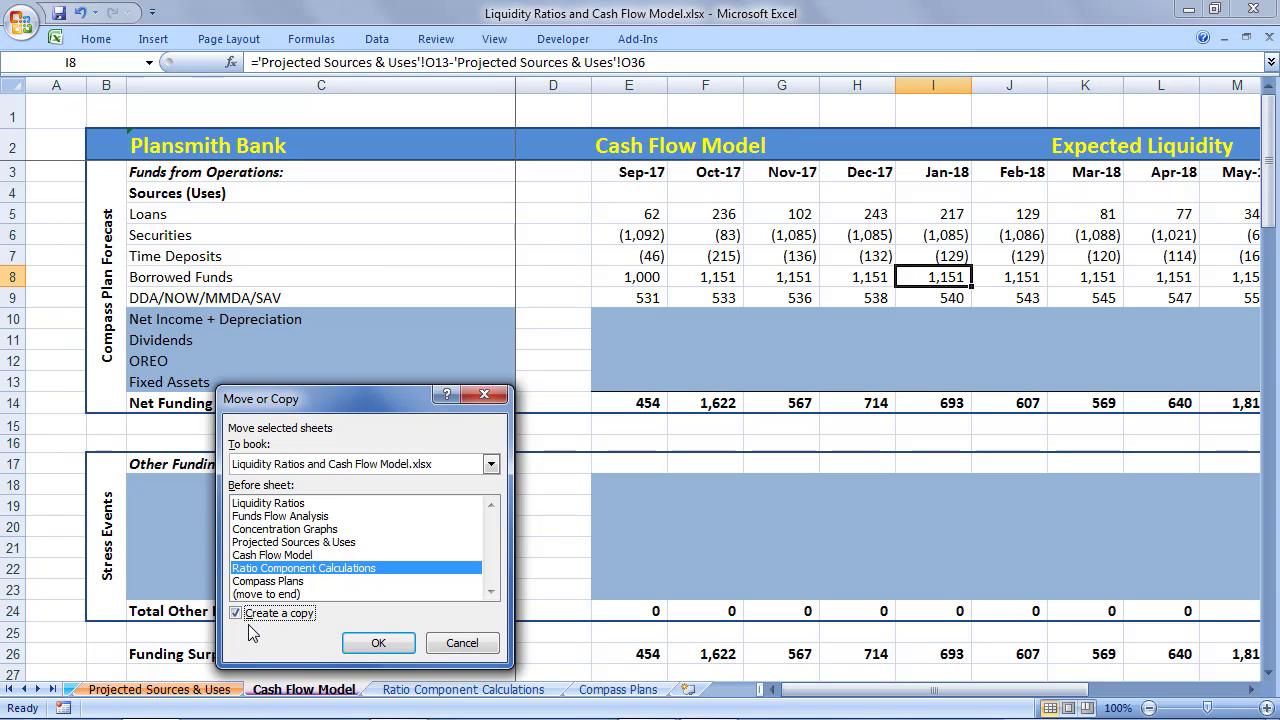
{"action": "left_click", "coordinate": [379, 648]}
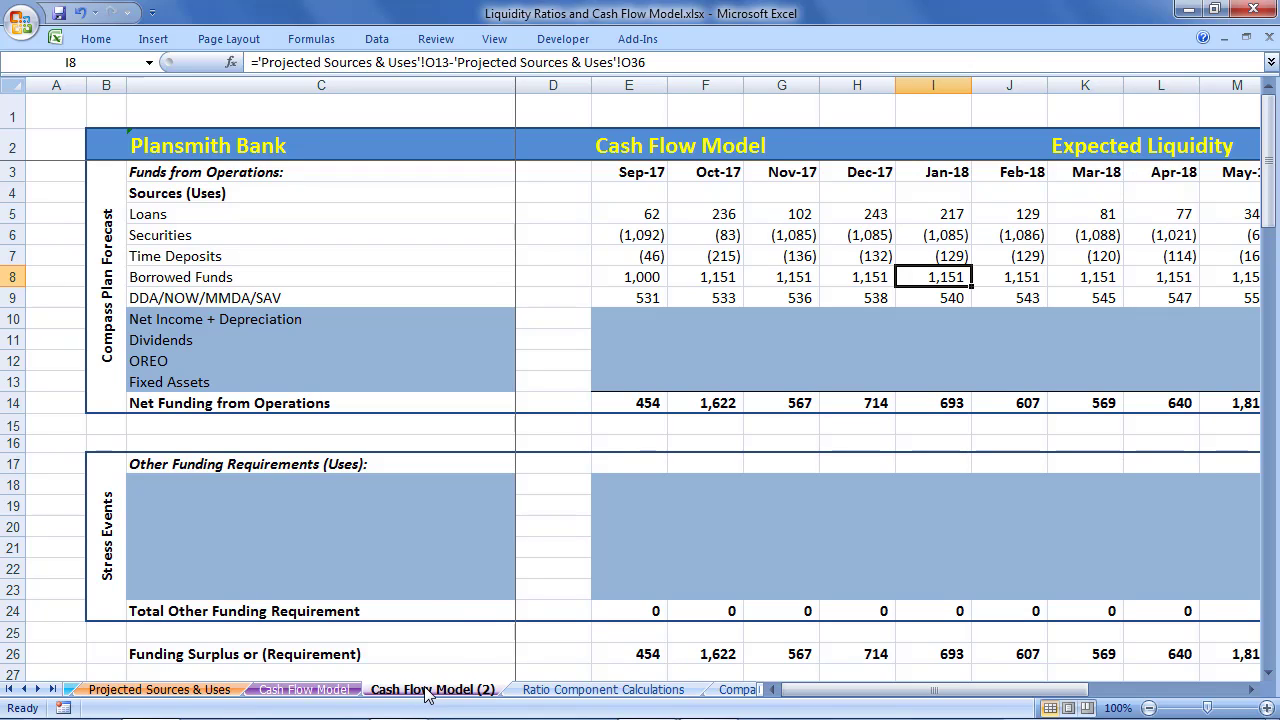
- Rename the copied Cash Flow Model sheet as Moderate Stress
{"action": "right_click", "coordinate": [428, 693]}
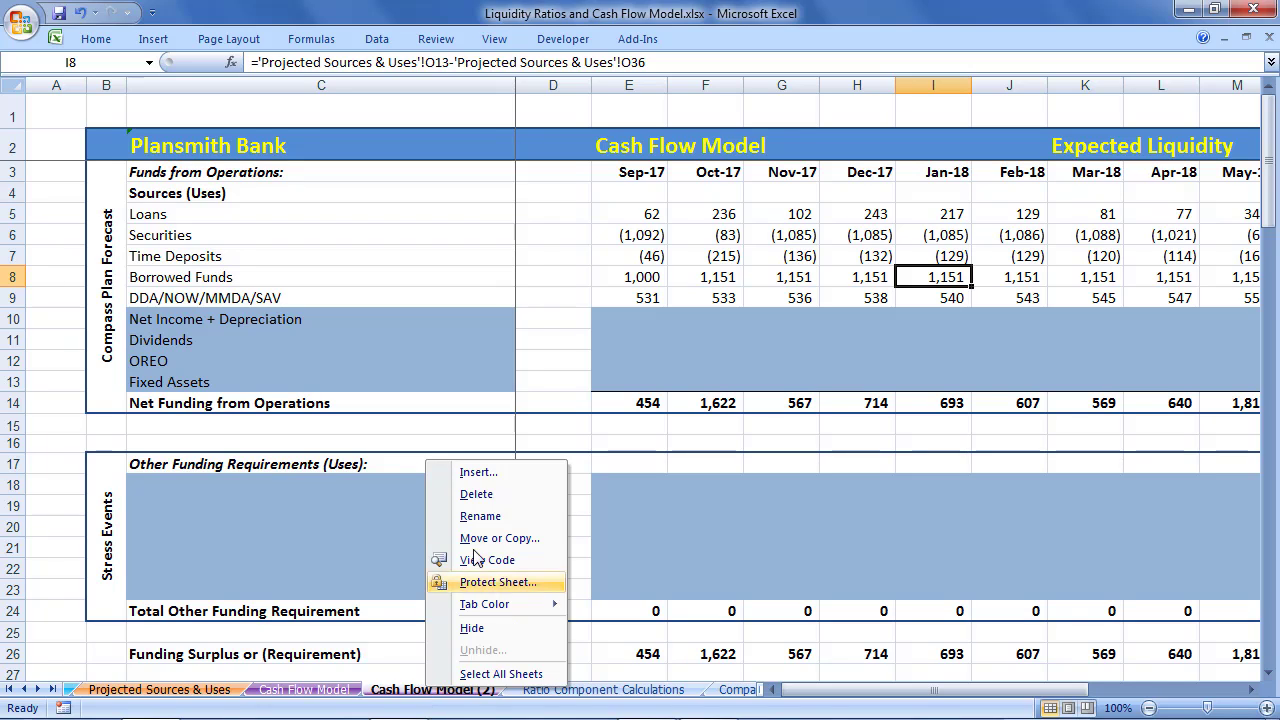
{"action": "left_click", "coordinate": [486, 521]}
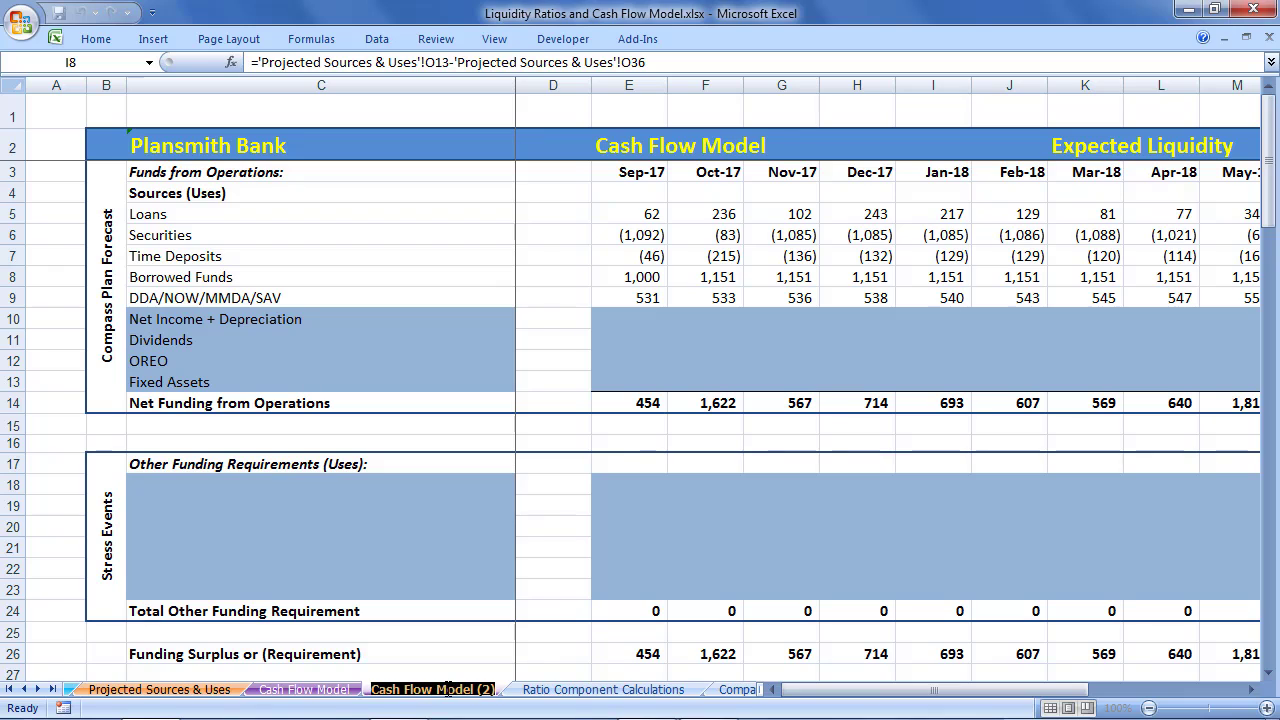
{"action": "type", "text": "Moderate"}
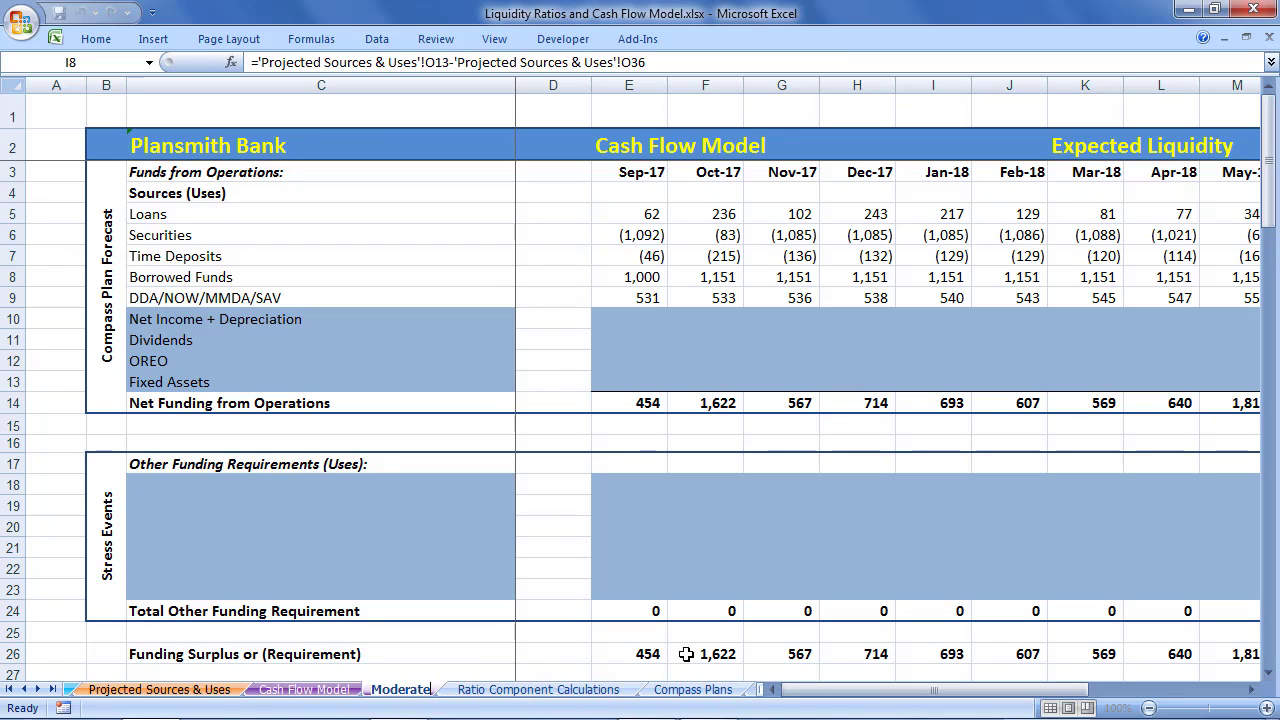
{"action": "type", "text": " Stress"}
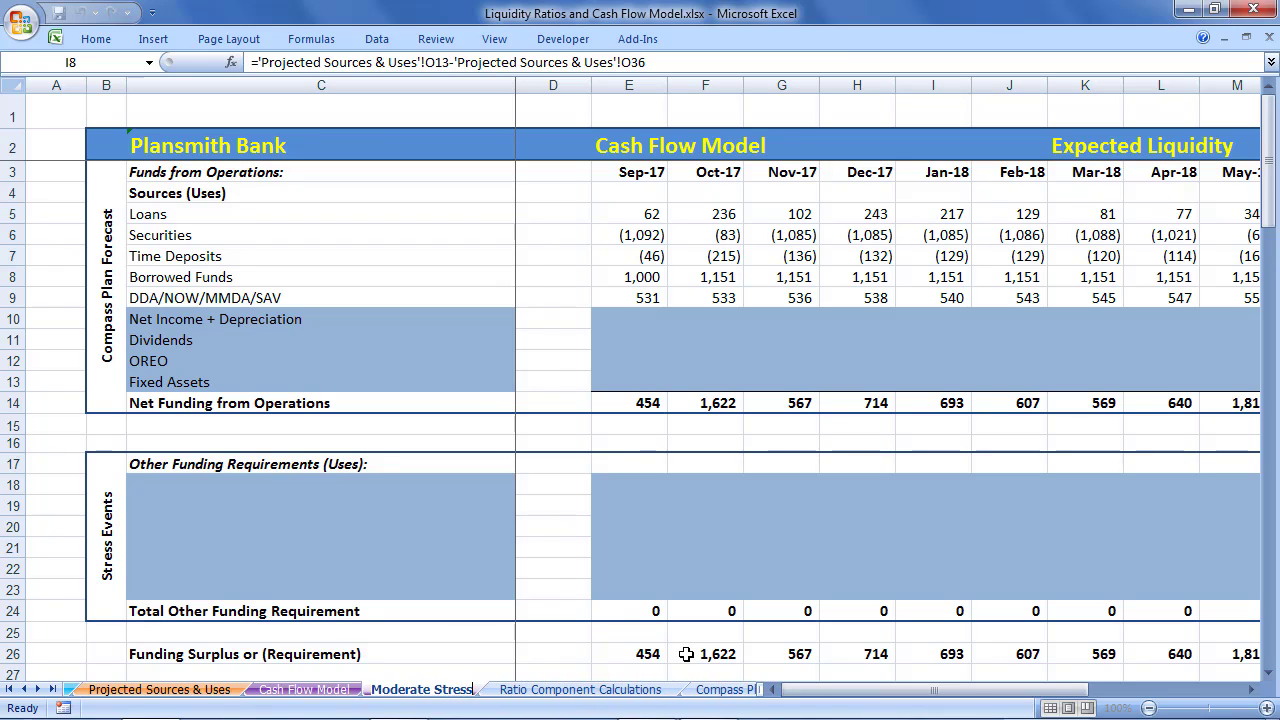
{"action": "left_click", "coordinate": [459, 270]}
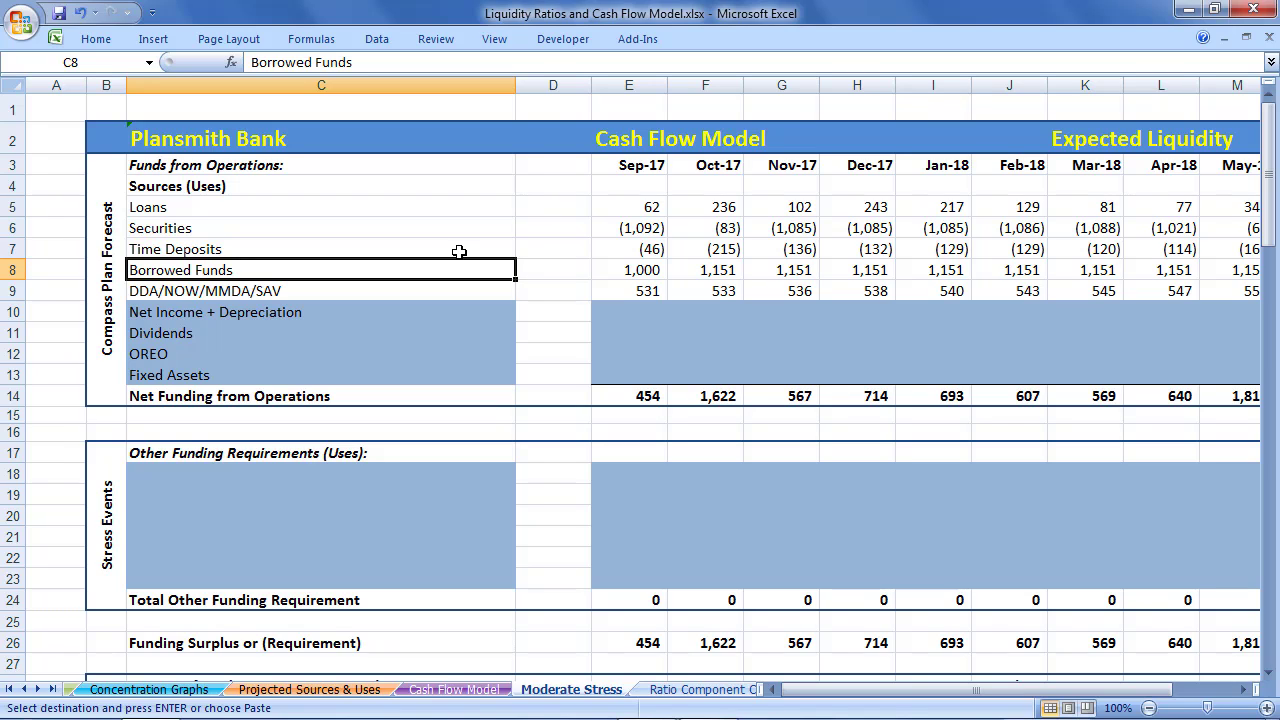
- Replace the Expected Liquidity title in K2 of the copied sheet with Moderate Stress
{"action": "left_click", "coordinate": [1073, 139]}
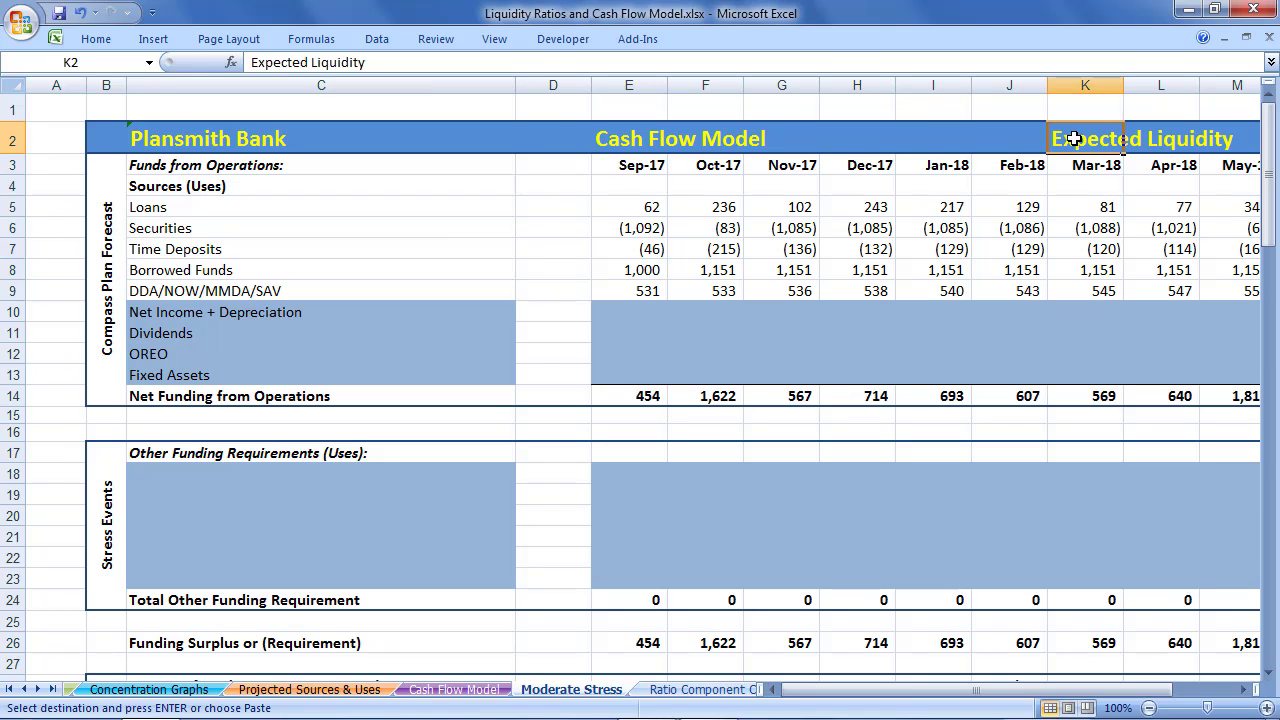
{"action": "type", "text": "Moderate"}
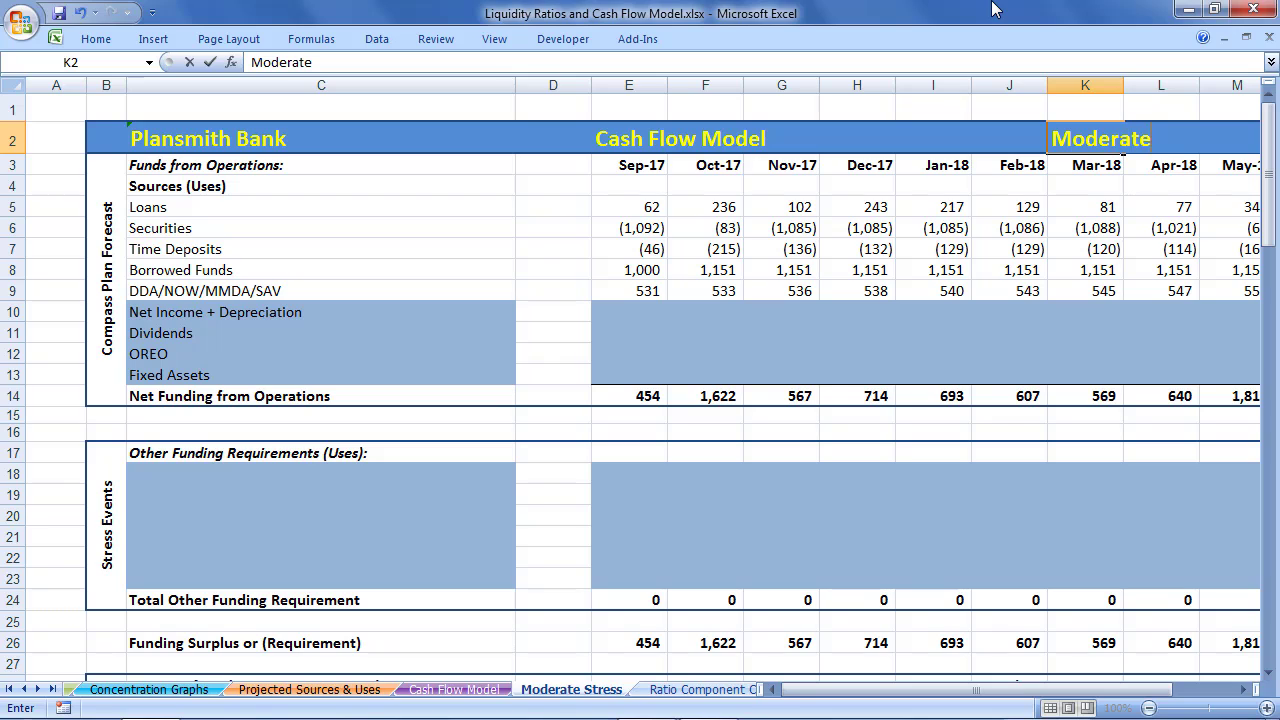
{"action": "type", "text": " Stress"}
{"action": "left_click", "coordinate": [1012, 182]}
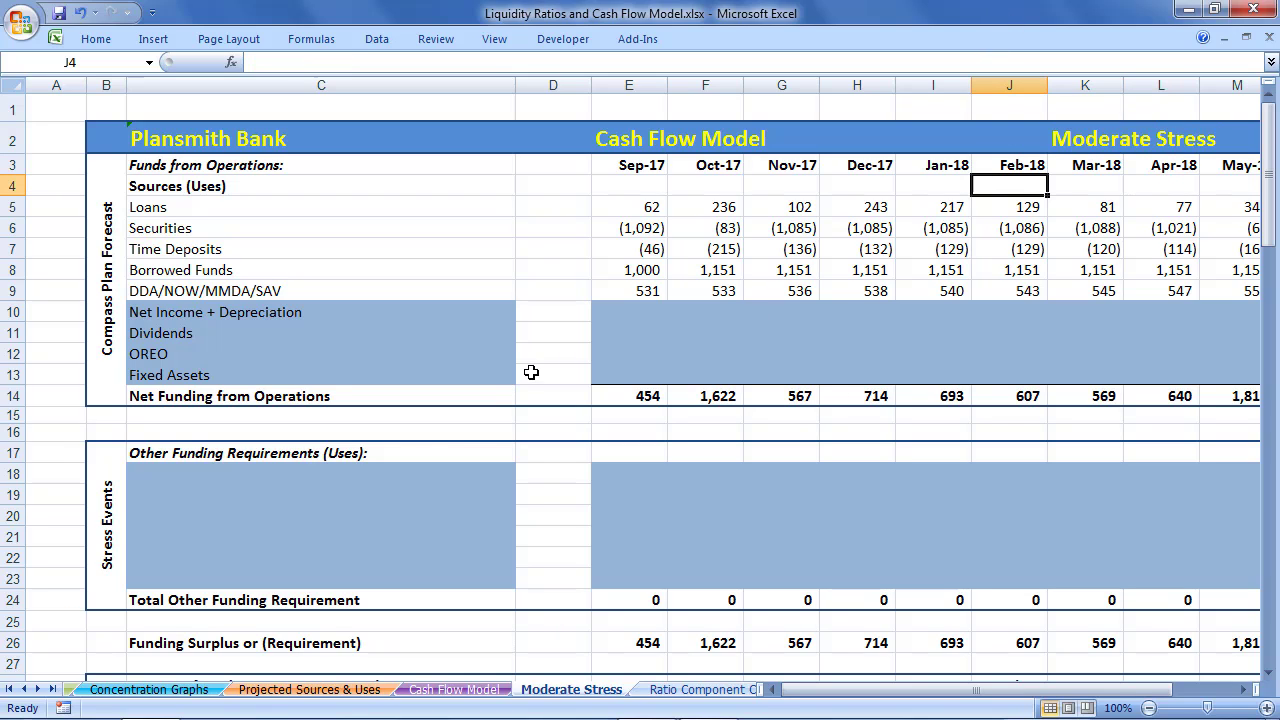
- Label the first stress event row under Other Funding Requirements, cell C18, as Loss of MMDA Deposits
{"action": "left_click", "coordinate": [268, 491]}
{"action": "left_click", "coordinate": [250, 477]}
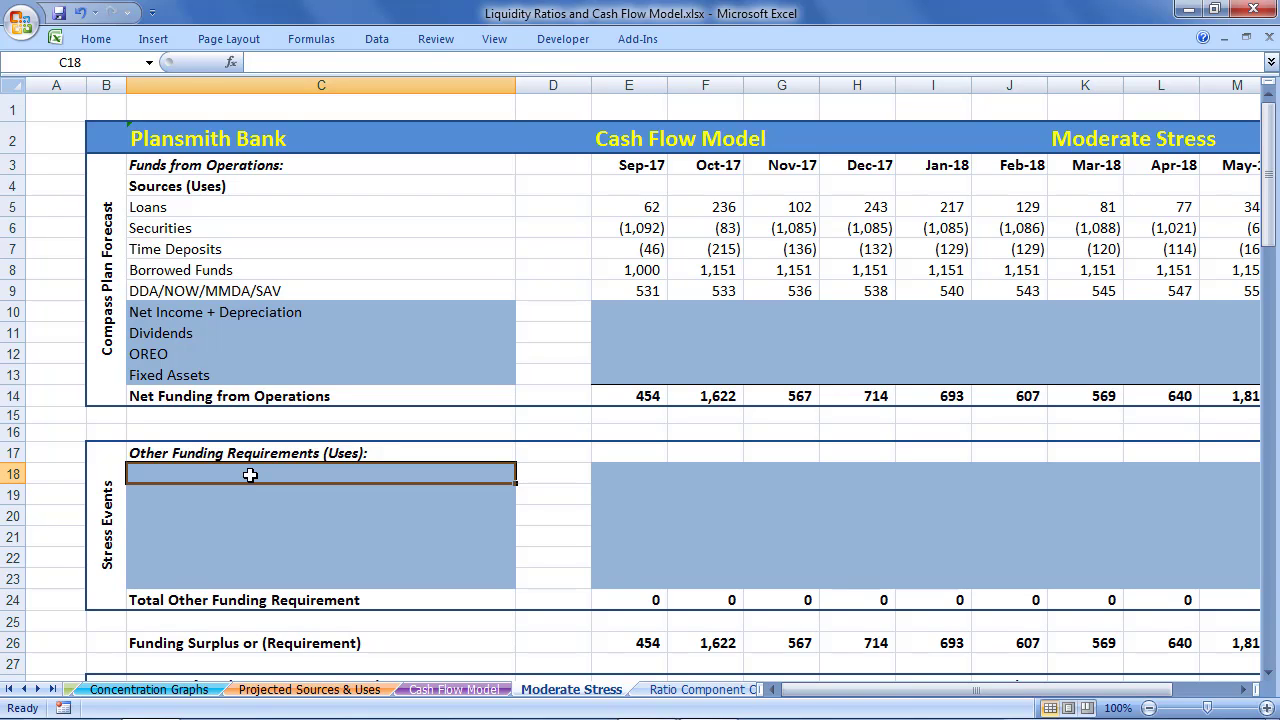
{"action": "type", "text": "Loss o"}
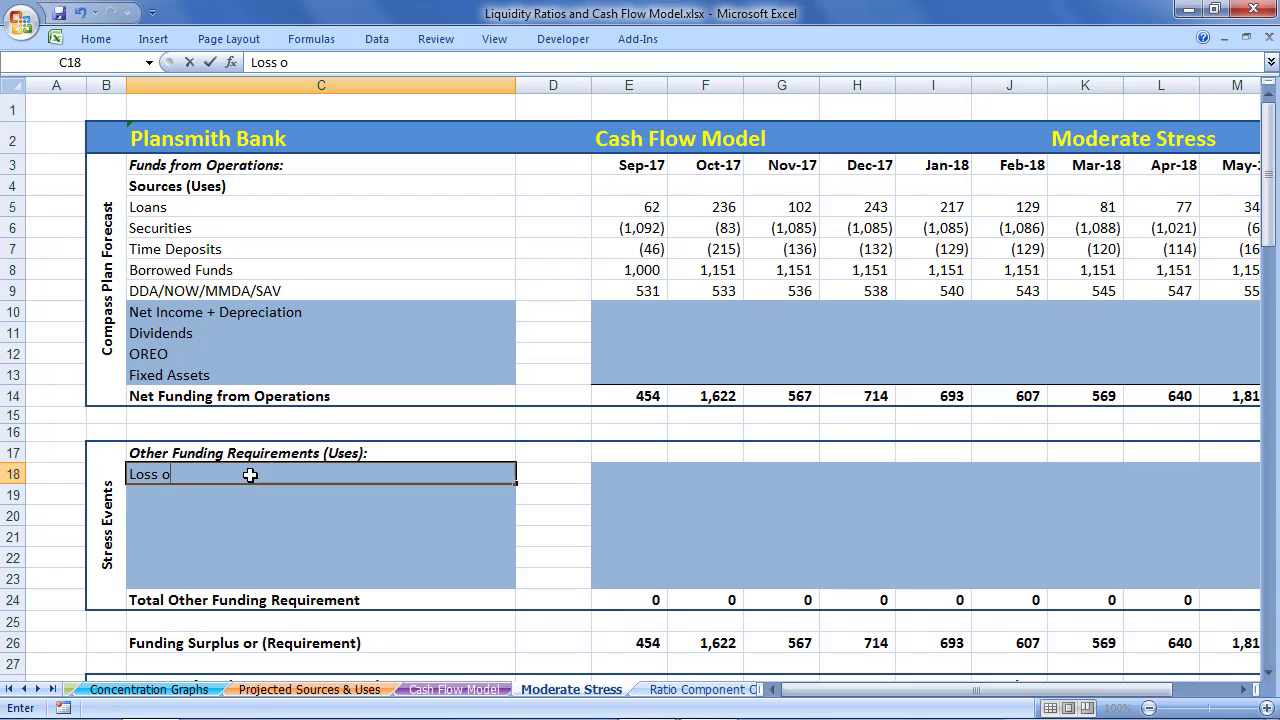
{"action": "type", "text": "f MMD"}
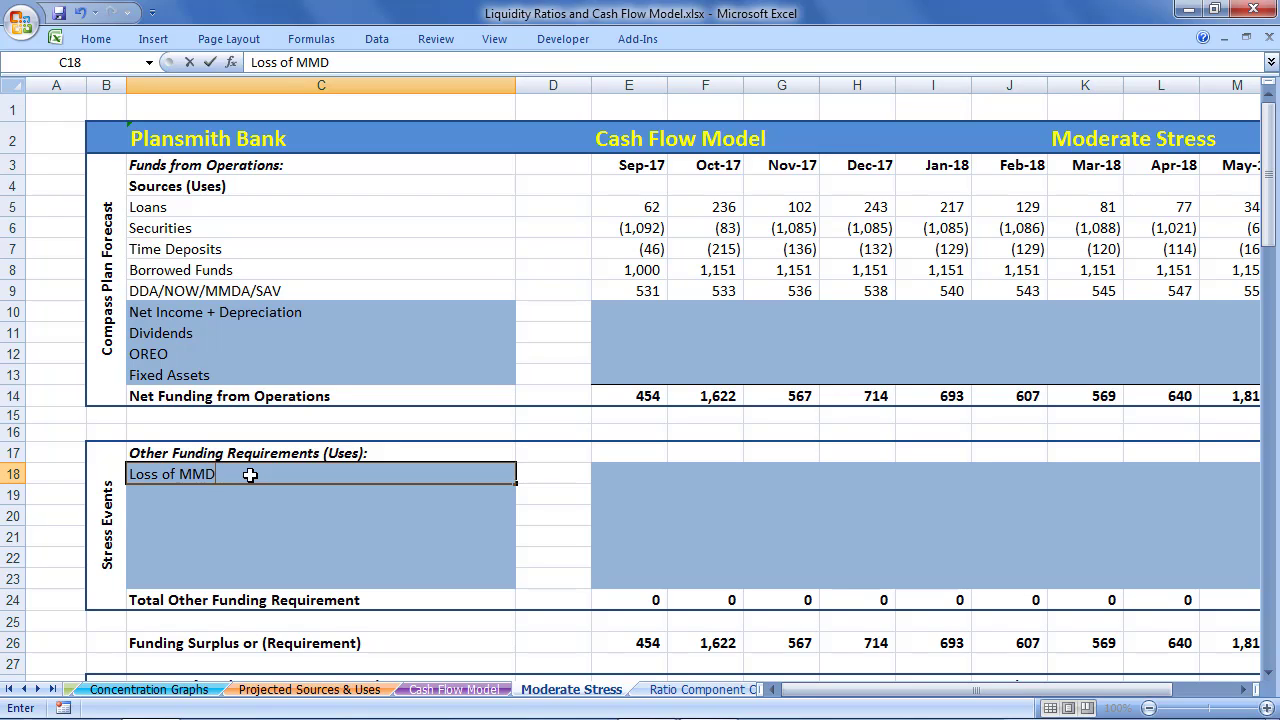
{"action": "type", "text": "A Deposits"}
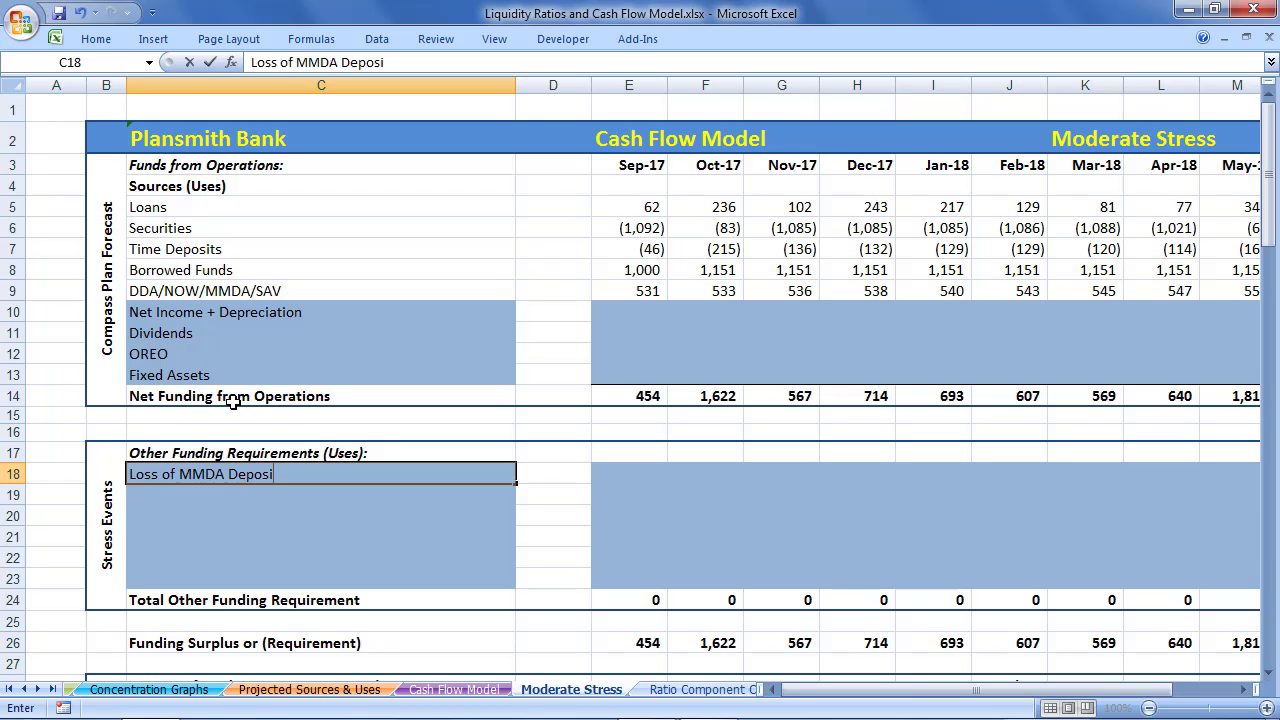
- Enter -100 for Sep-17 in the Loss of MMDA Deposits row and fill it across through Feb-18
{"action": "left_click", "coordinate": [619, 472]}
{"action": "type", "text": "-100"}
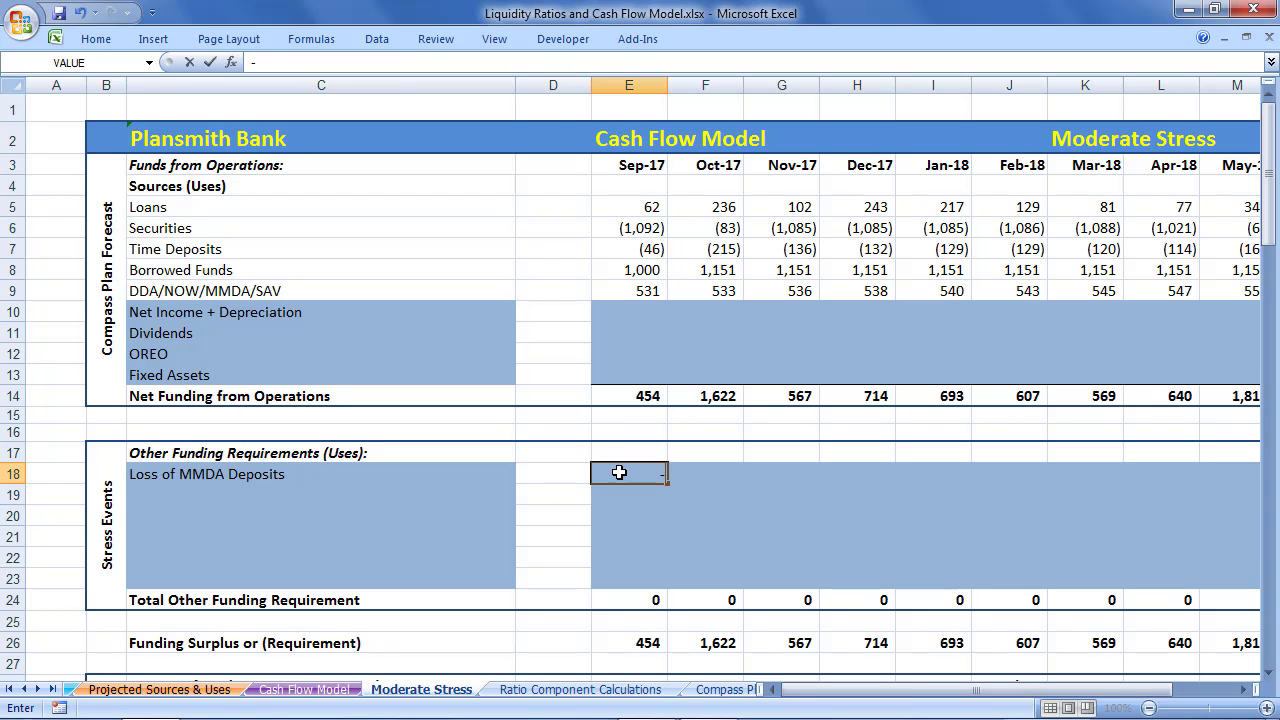
{"action": "left_click", "coordinate": [680, 547]}
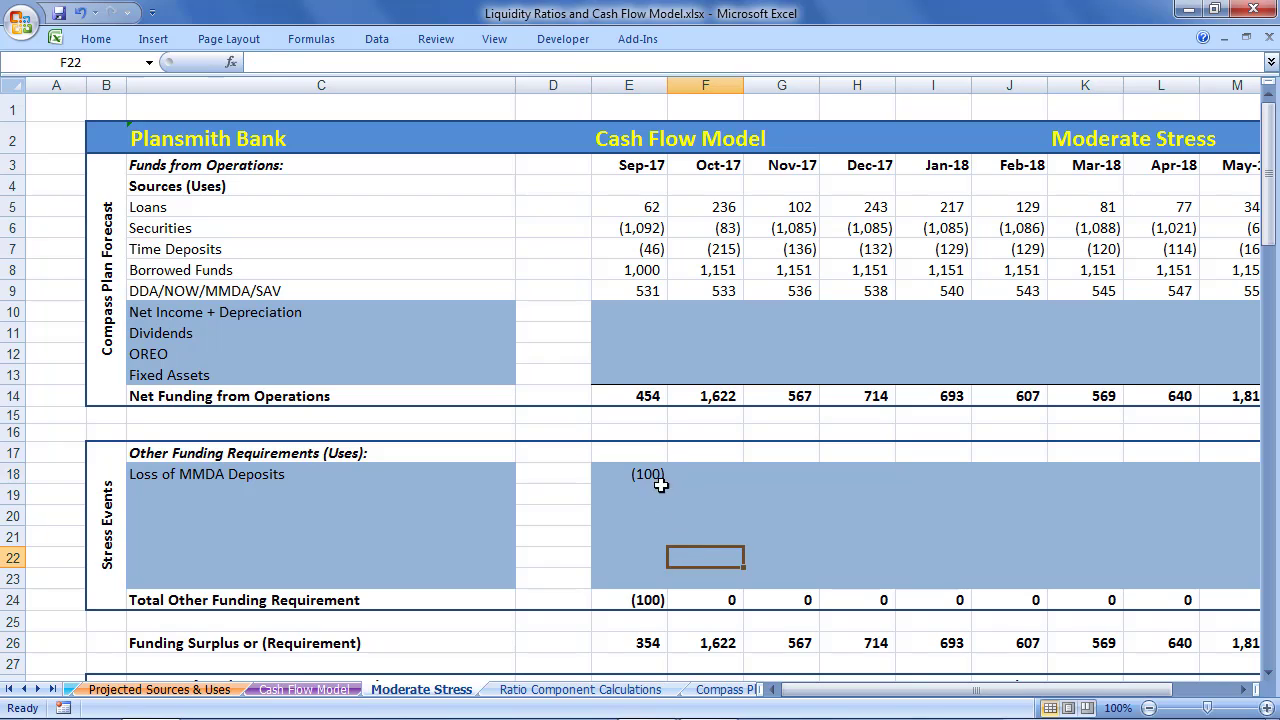
{"action": "left_click", "coordinate": [654, 474]}
{"action": "left_click_drag", "start_coordinate": [668, 481], "coordinate": [955, 499]}
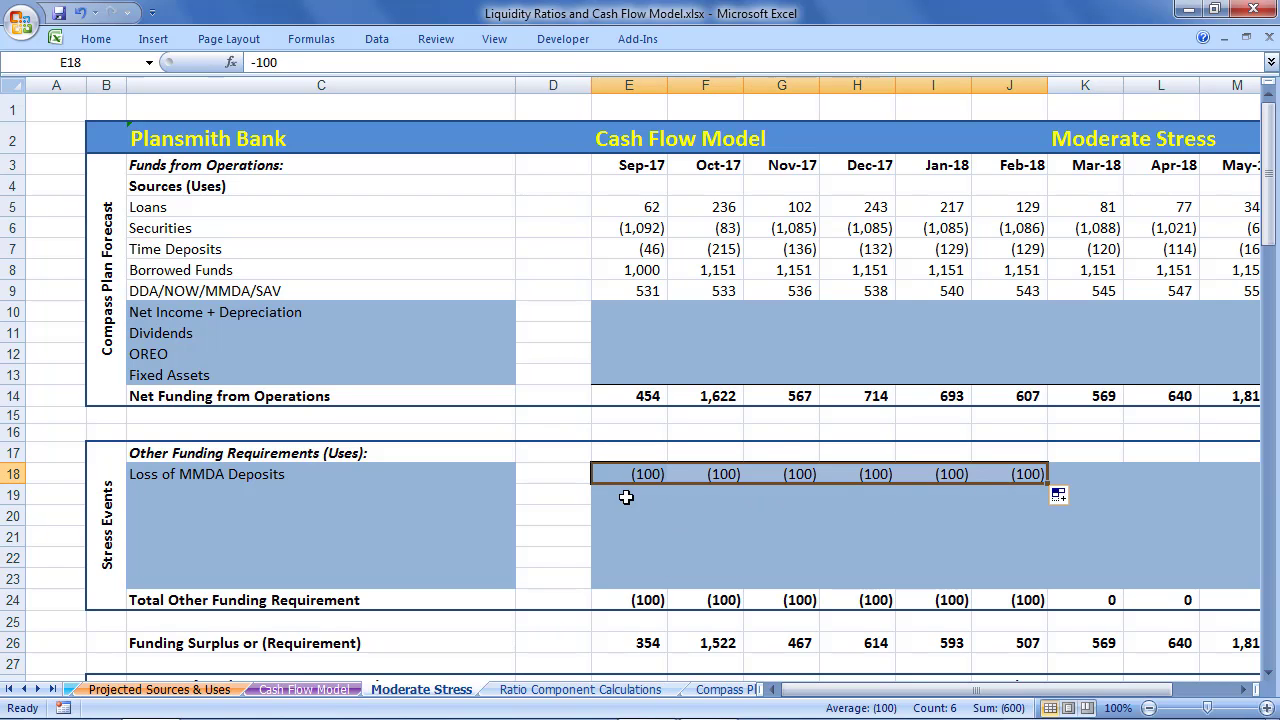
- Add a Loss of County CDs stress event in row 19 under Other Funding Requirements, with -842 for Dec-17
{"action": "left_click", "coordinate": [195, 497]}
{"action": "type", "text": "Loss of "}
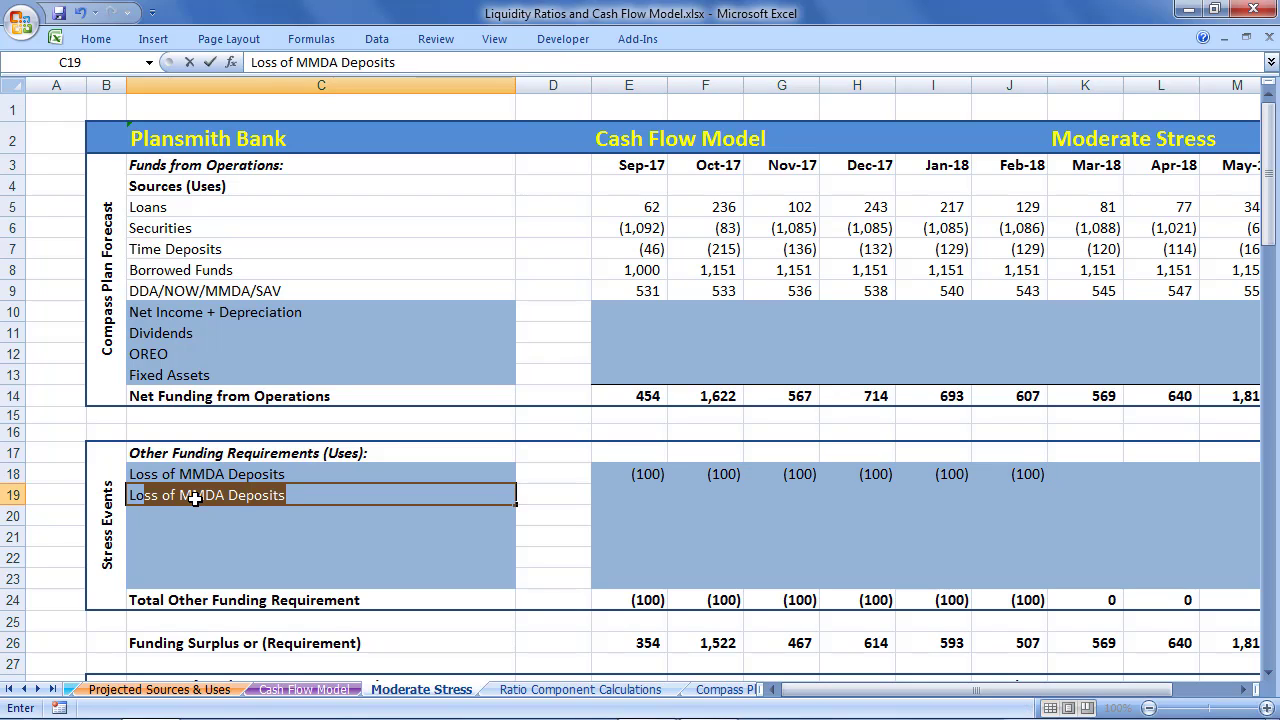
{"action": "type", "text": "C"}
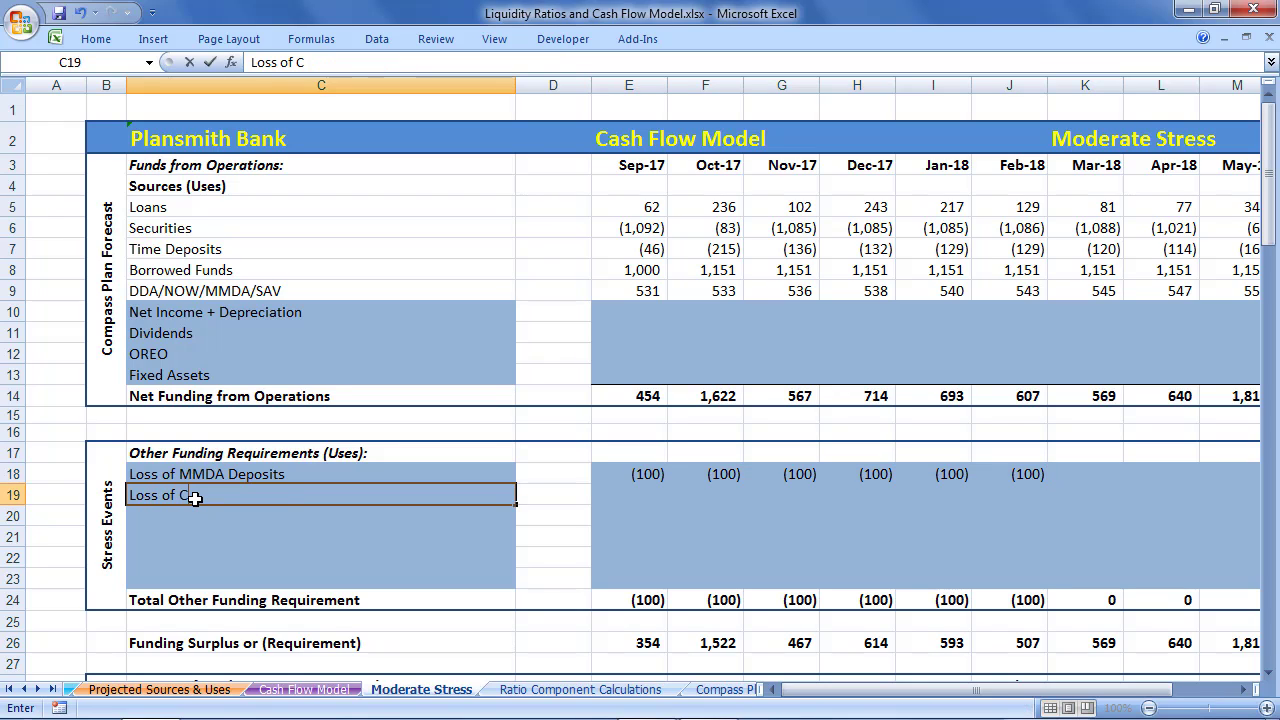
{"action": "type", "text": "ounty CDs"}
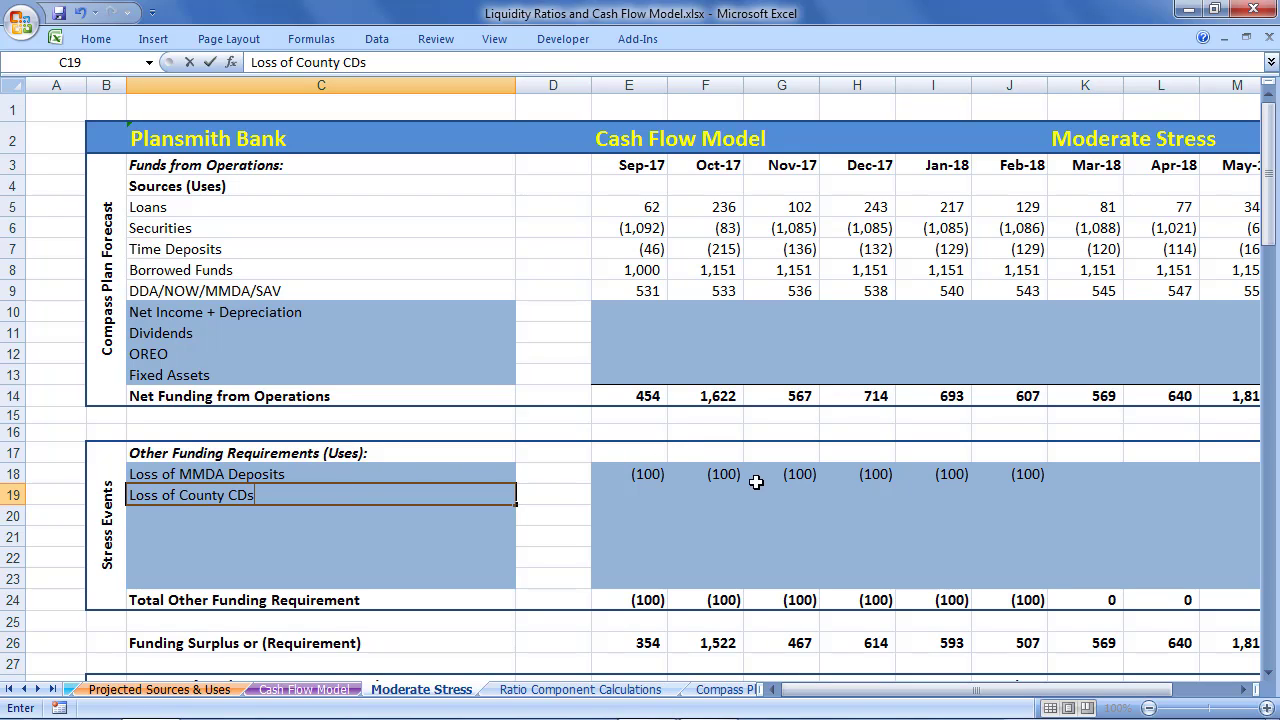
{"action": "left_click", "coordinate": [866, 502]}
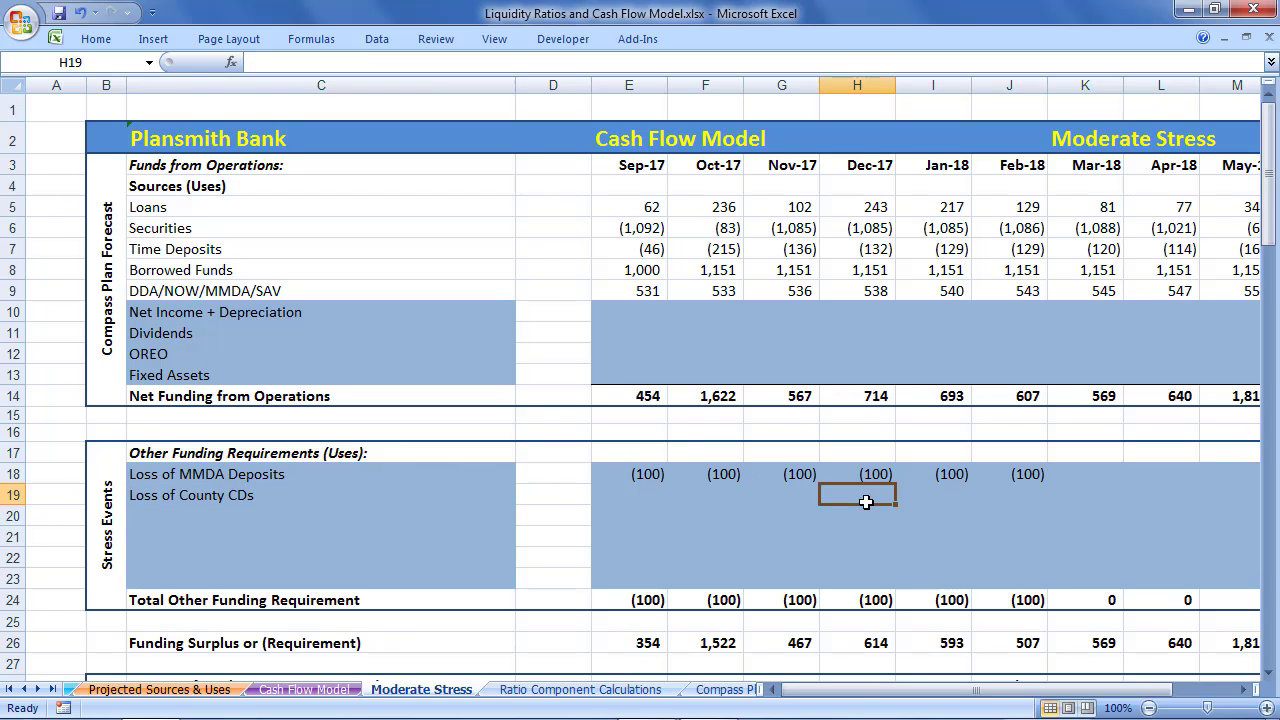
{"action": "type", "text": "-84"}
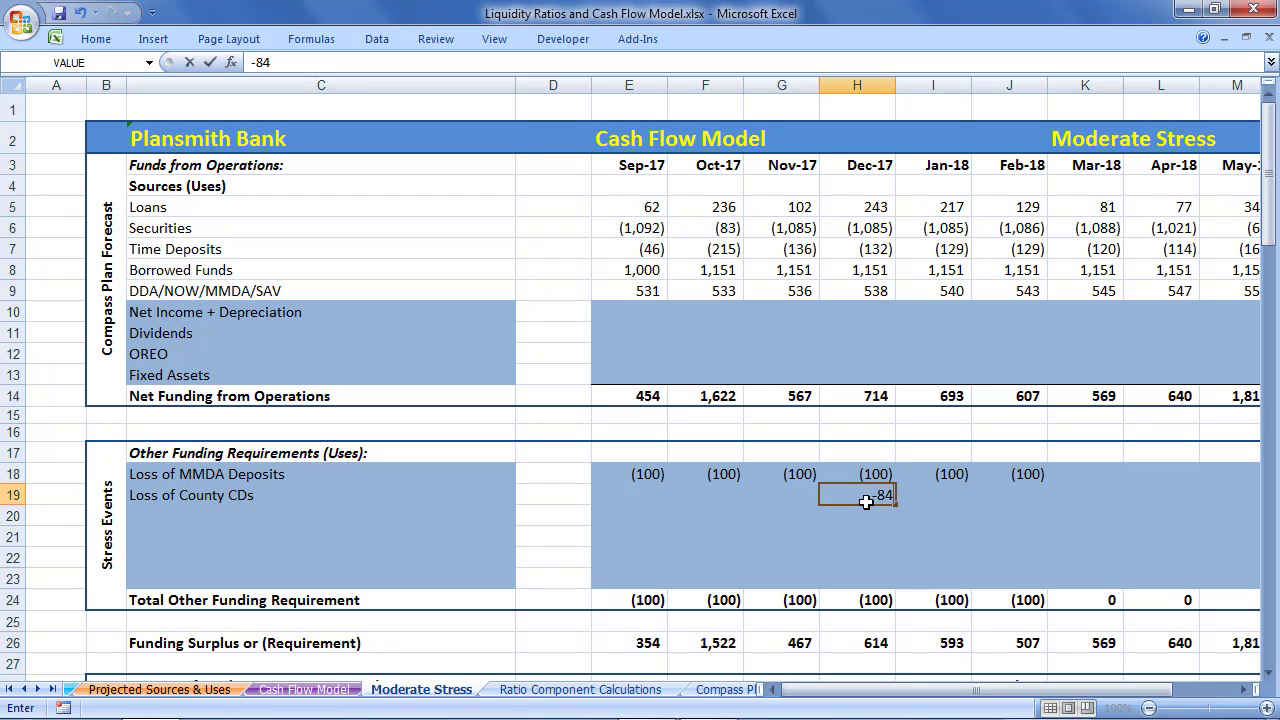
{"action": "type", "text": "2"}
{"action": "left_click", "coordinate": [852, 537]}
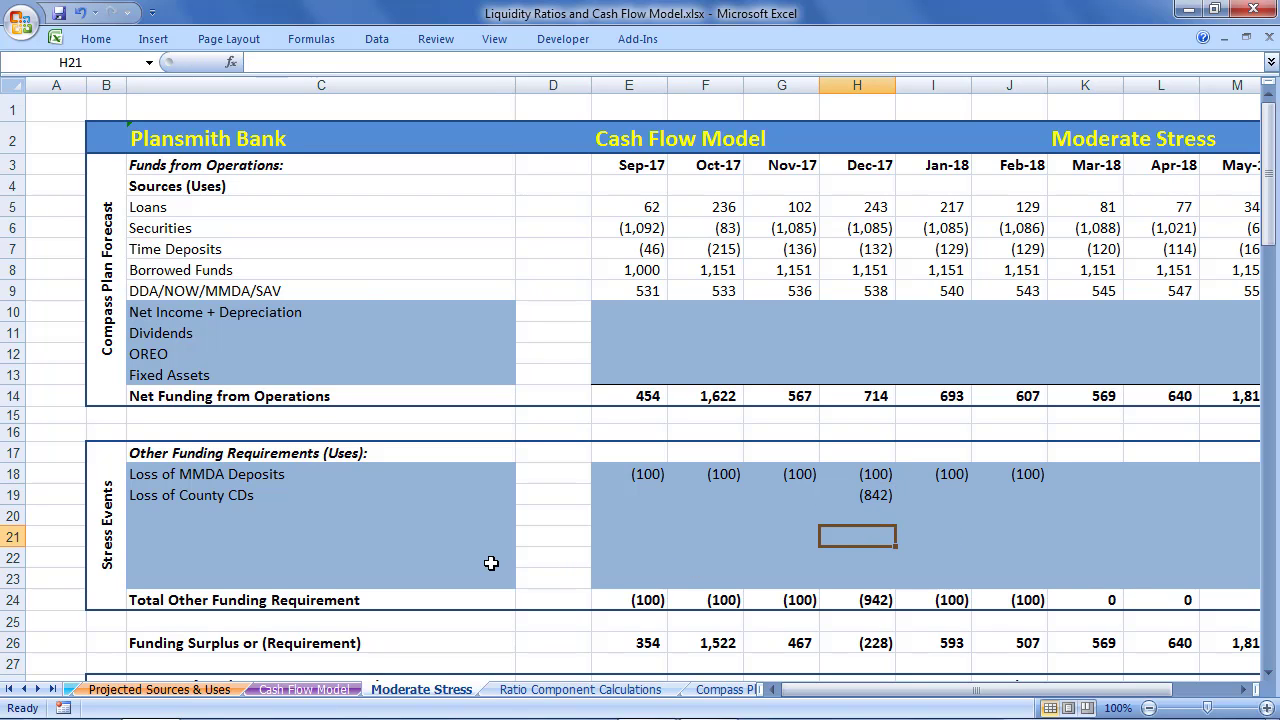
- Insert a blank row at row 23 of the Stress Events section and check the Sep-17 formula for Total Other Funding Requirement
{"action": "scroll", "coordinate": [18, 565], "scroll_direction": "down", "scroll_amount": 2}
{"action": "left_click", "coordinate": [196, 372]}
{"action": "left_click", "coordinate": [182, 398]}
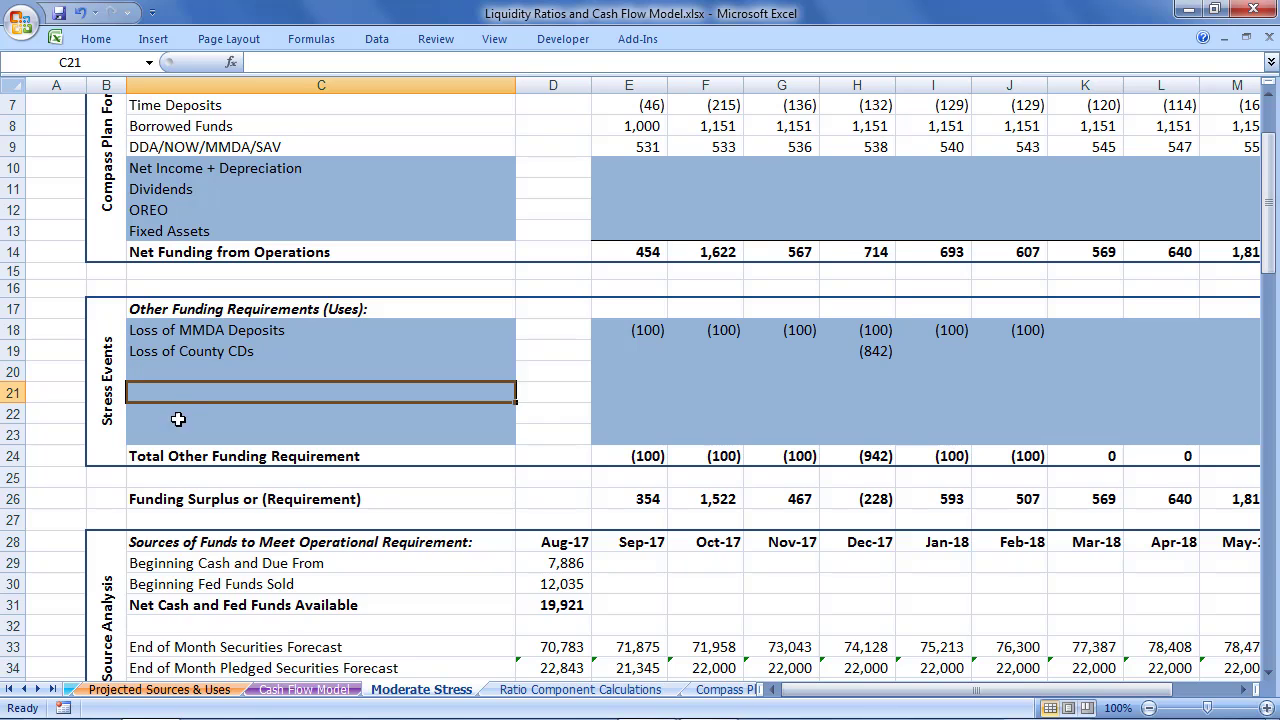
{"action": "left_click", "coordinate": [178, 419]}
{"action": "left_click", "coordinate": [174, 439]}
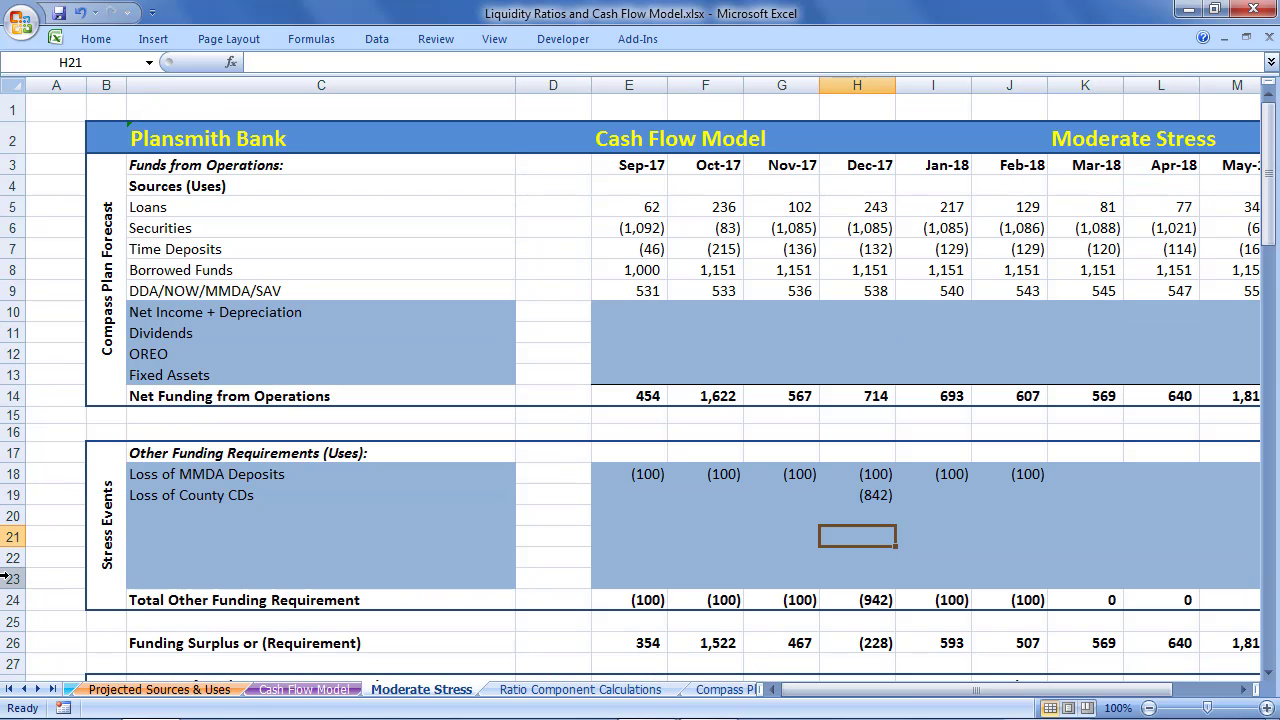
{"action": "left_click", "coordinate": [5, 578]}
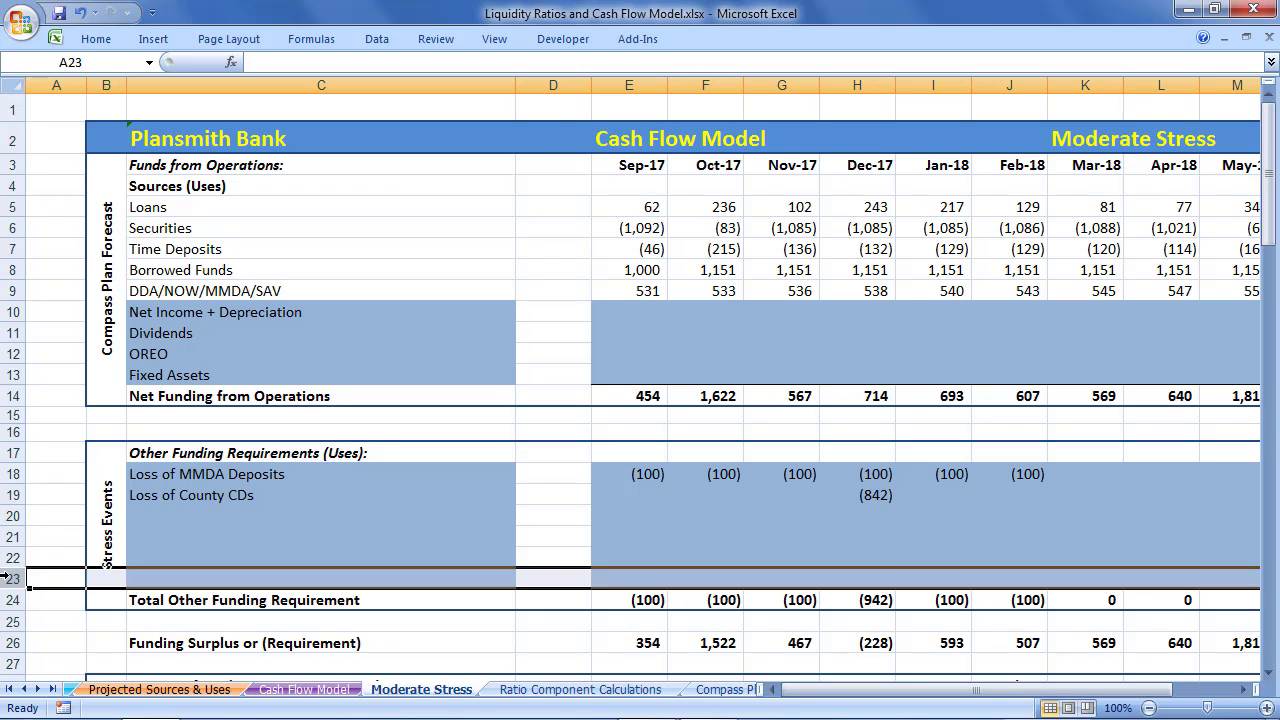
{"action": "right_click", "coordinate": [9, 579]}
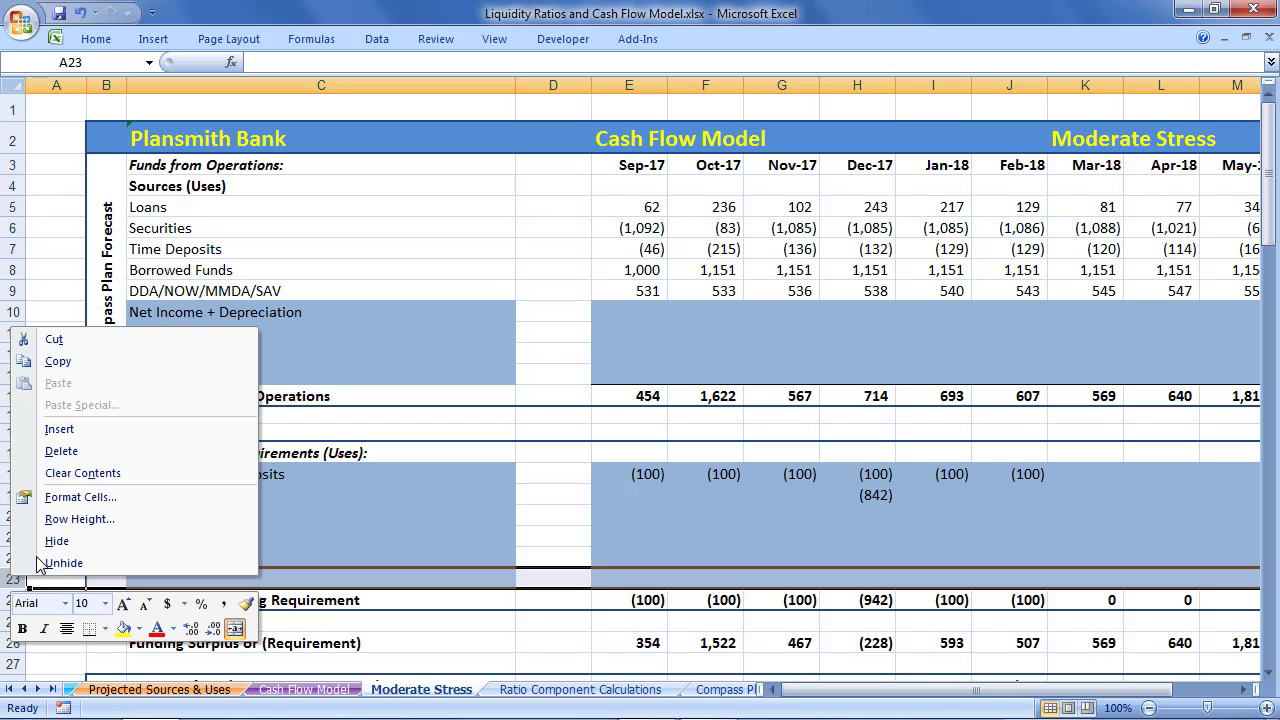
{"action": "left_click", "coordinate": [79, 434]}
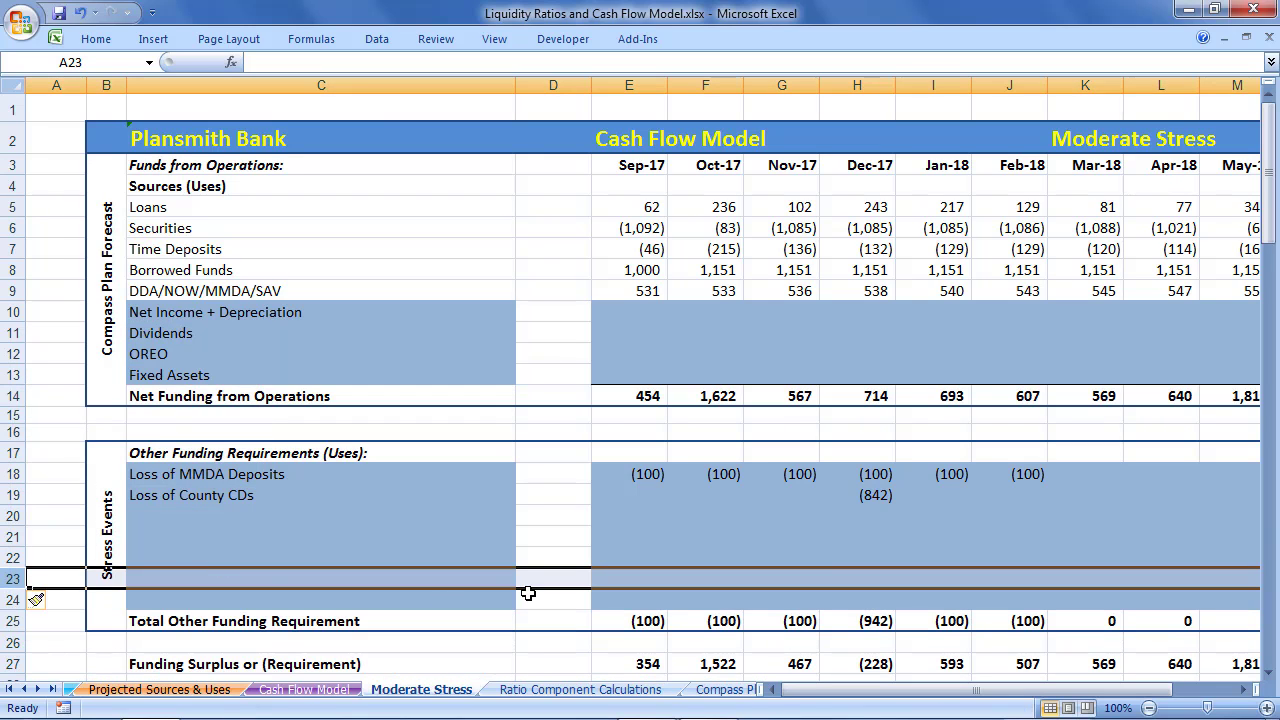
{"action": "left_click", "coordinate": [647, 621]}
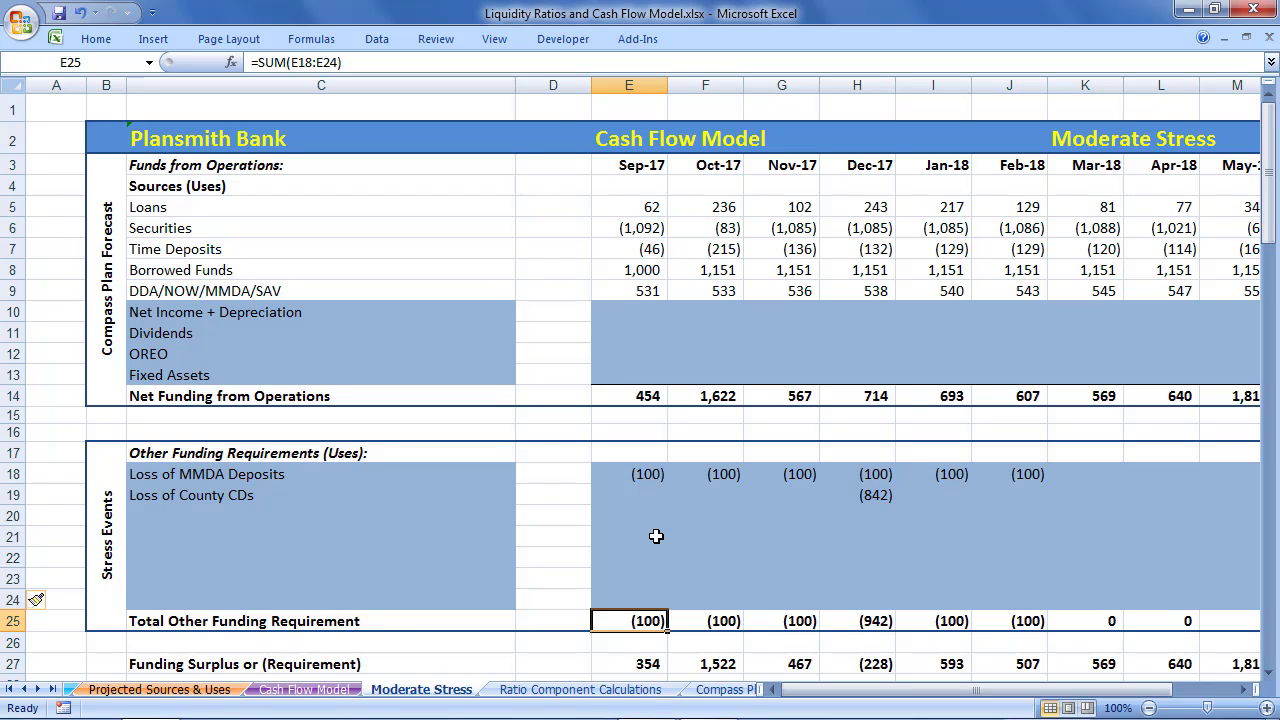
- Examine the End of Month Pledged Securities Forecast row in the Primary Funding Source Analysis from Sep-17 through Dec-17
{"action": "scroll", "coordinate": [656, 536], "scroll_direction": "down", "scroll_amount": 4}
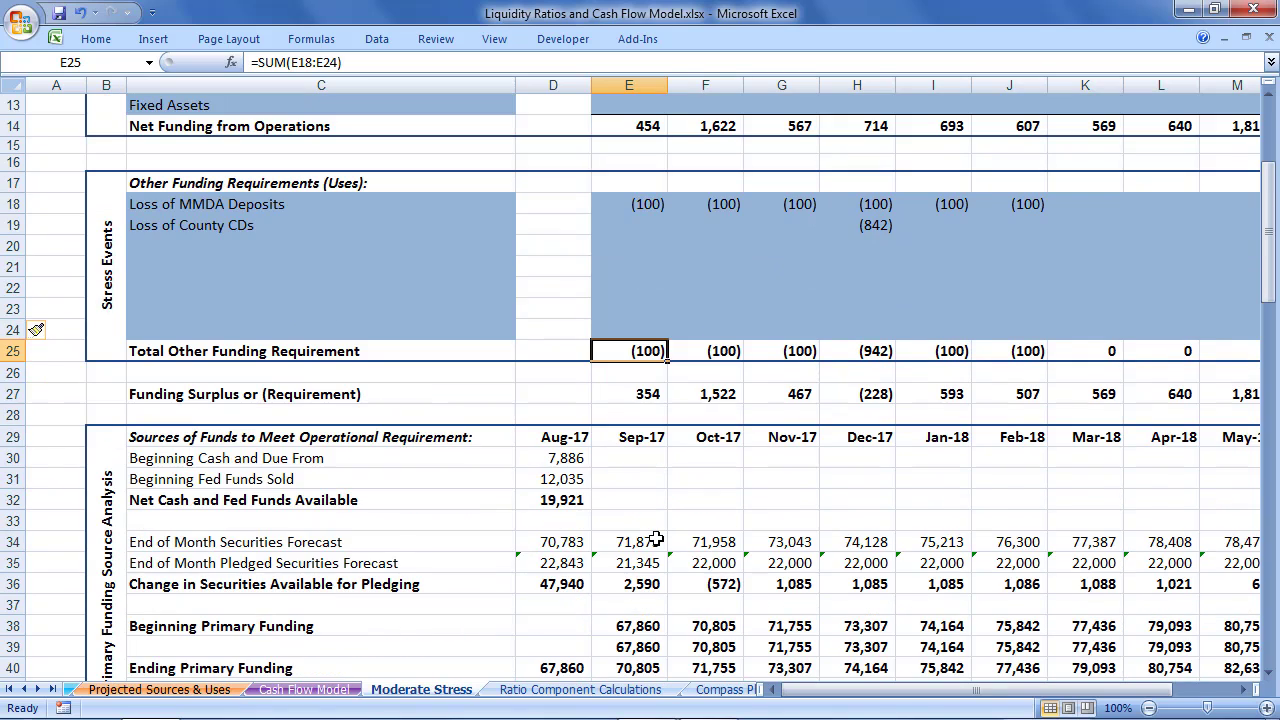
{"action": "scroll", "coordinate": [656, 540], "scroll_direction": "down", "scroll_amount": 1}
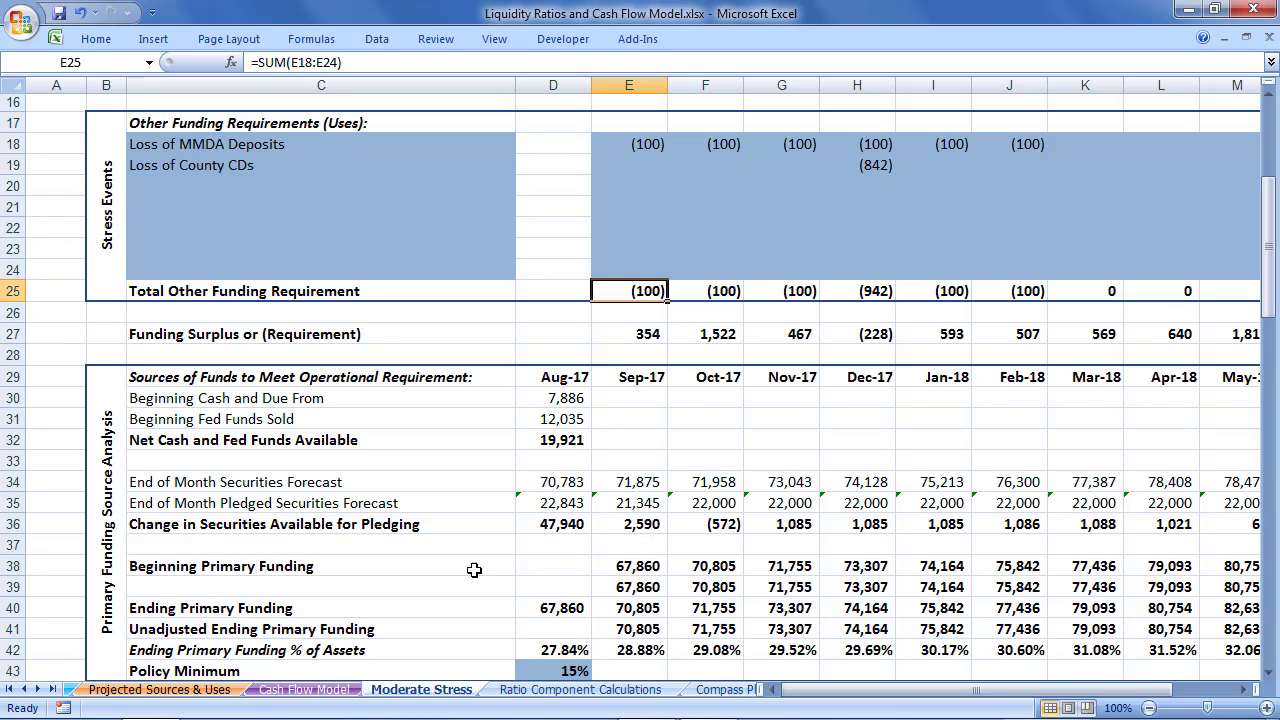
{"action": "left_click", "coordinate": [376, 520]}
{"action": "left_click", "coordinate": [400, 508]}
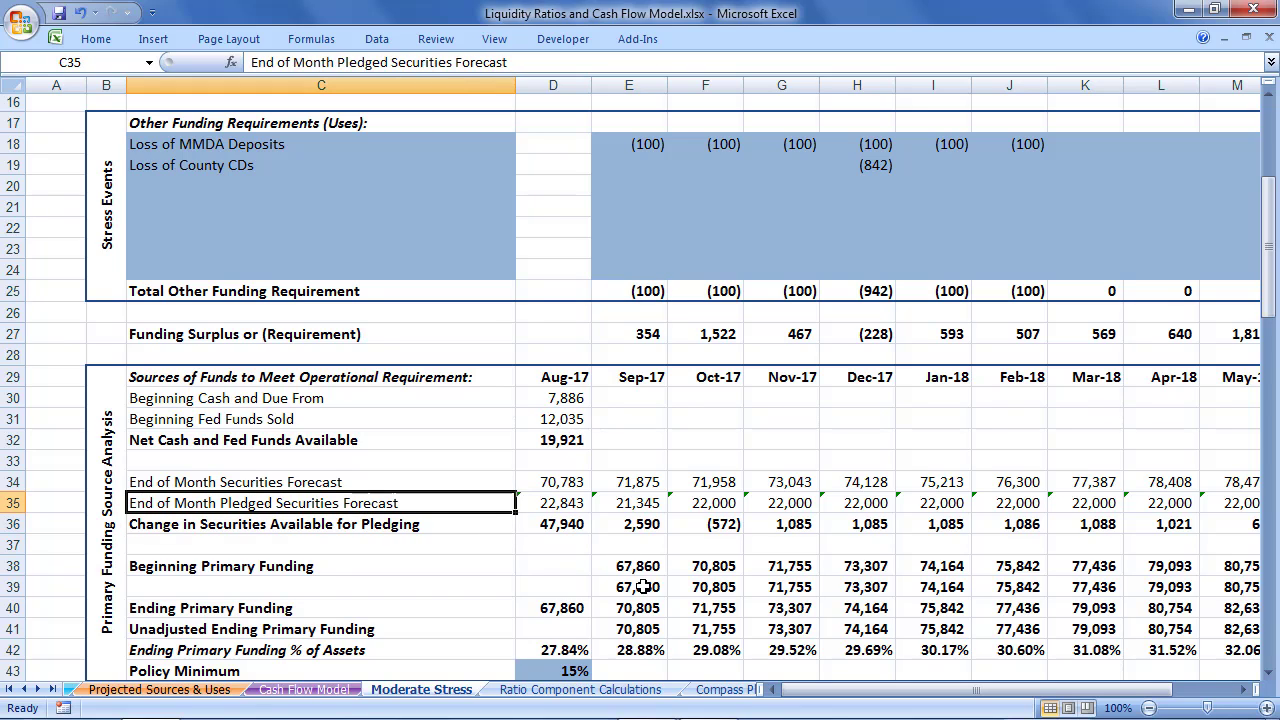
{"action": "left_click", "coordinate": [648, 506]}
{"action": "left_click", "coordinate": [686, 503]}
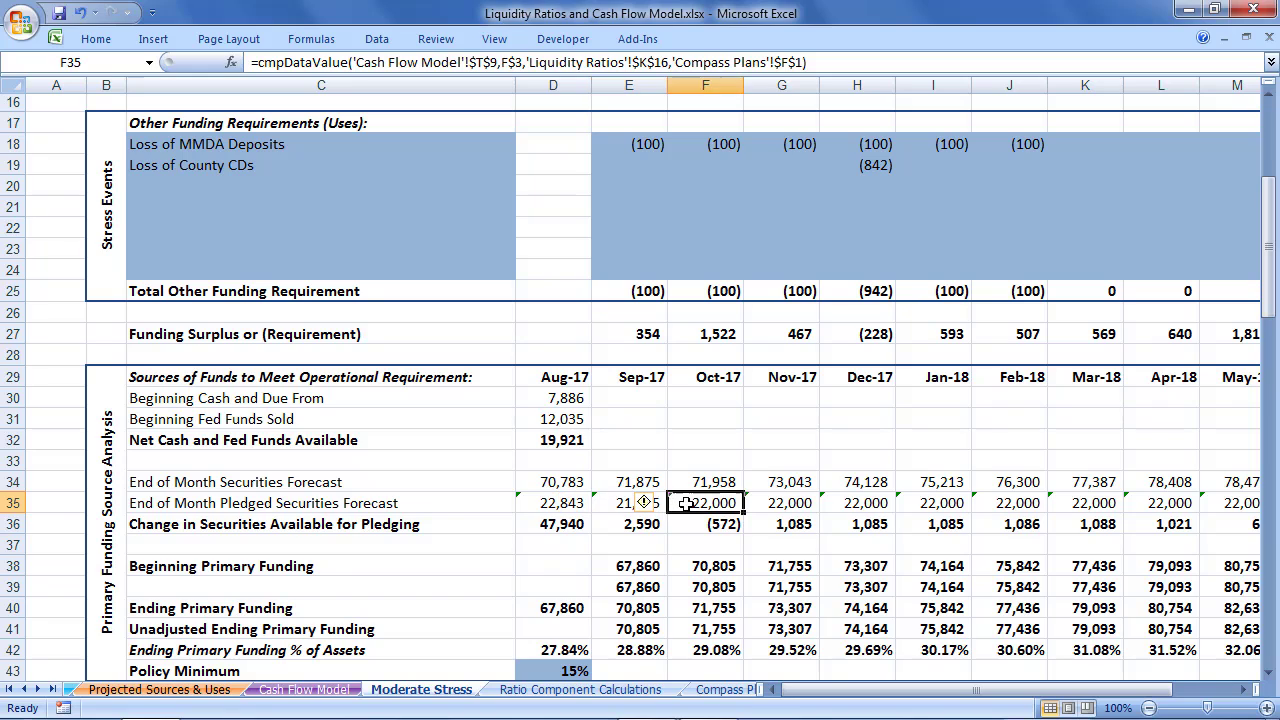
{"action": "left_click", "coordinate": [757, 503]}
{"action": "left_click", "coordinate": [866, 503]}
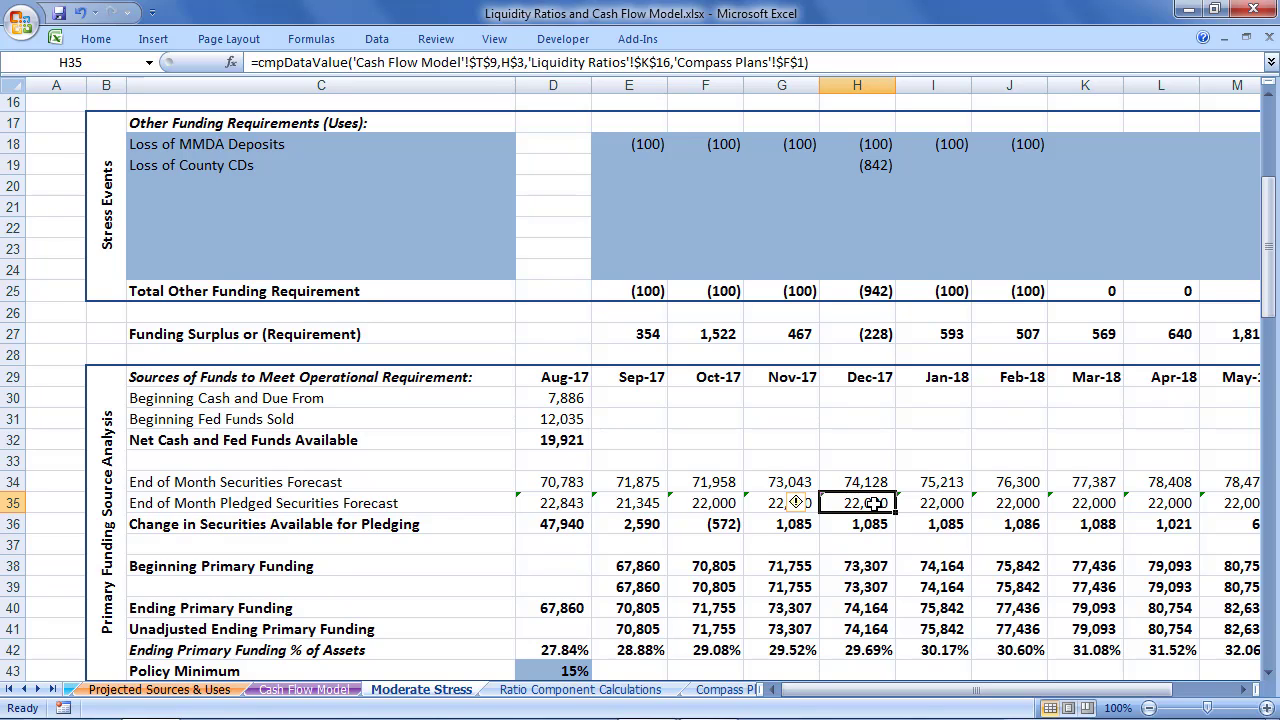
- Review the FHLB and Fed Funds limits and the blank rows 48 and 49 under Other Funding Sources
{"action": "scroll", "coordinate": [873, 503], "scroll_direction": "down", "scroll_amount": 4}
{"action": "left_click", "coordinate": [555, 486]}
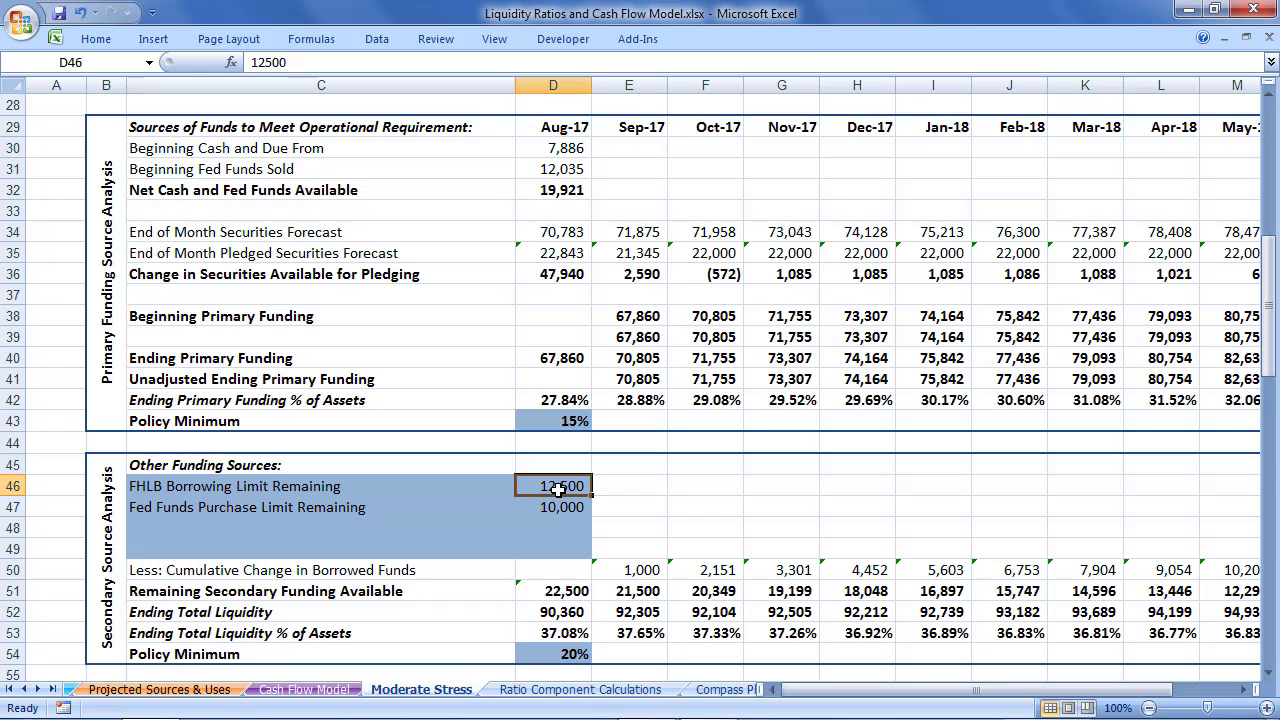
{"action": "left_click", "coordinate": [577, 508]}
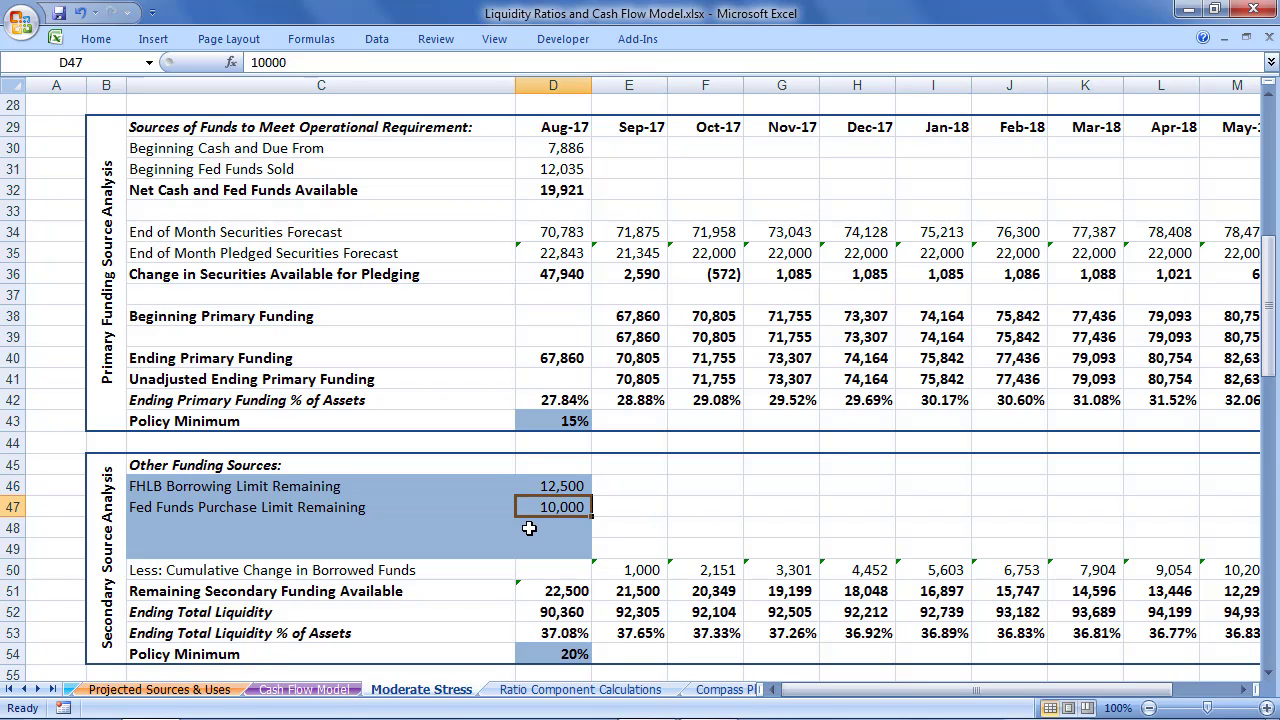
{"action": "left_click", "coordinate": [208, 525]}
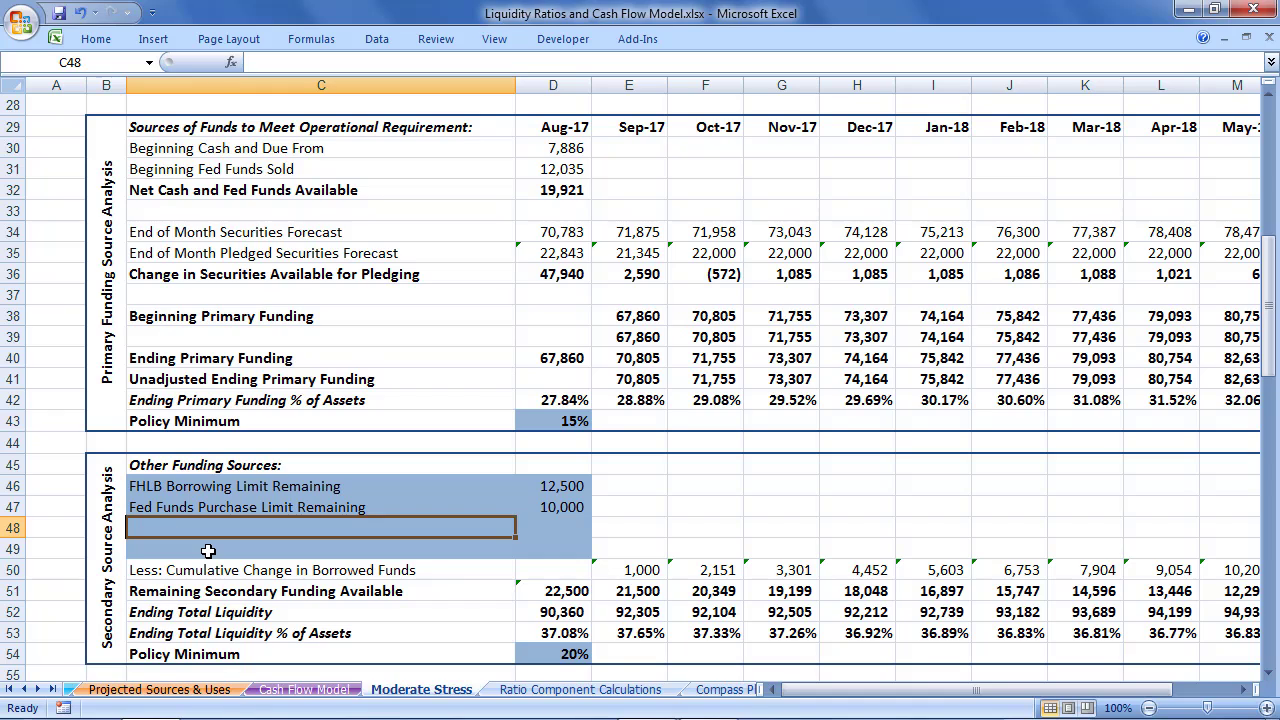
{"action": "key", "text": "Return"}
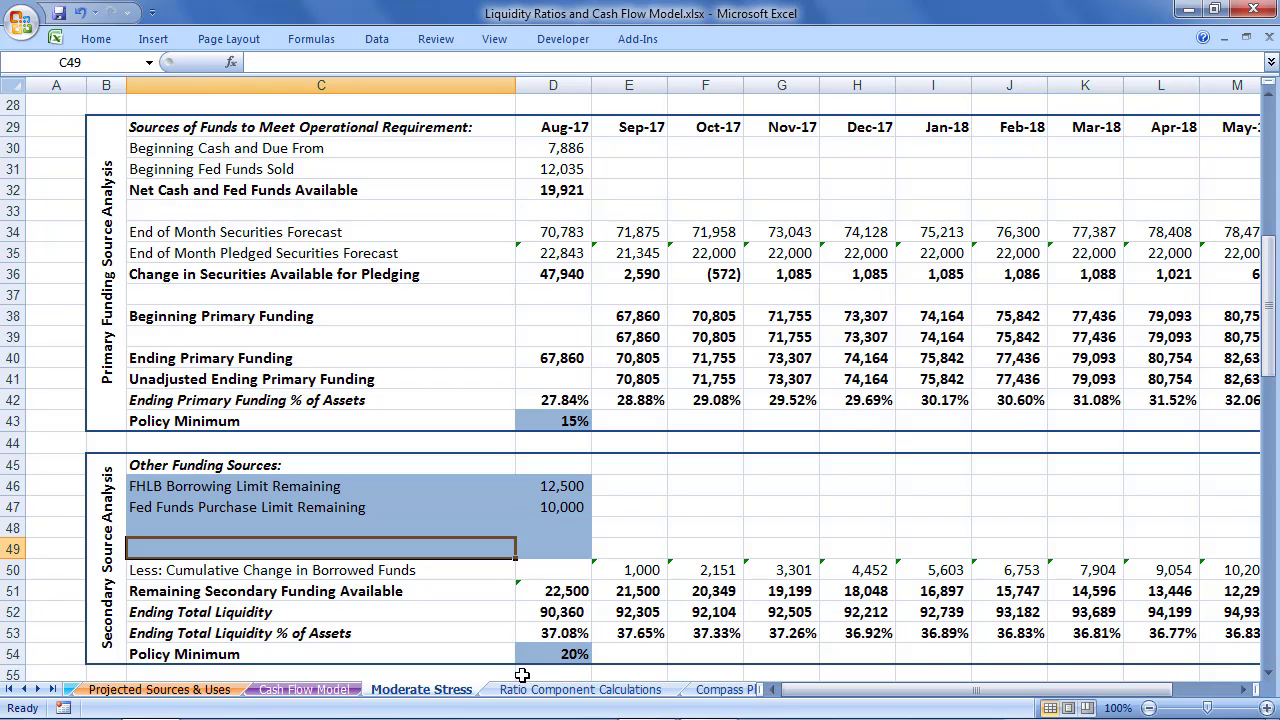
{"action": "right_click", "coordinate": [441, 697]}
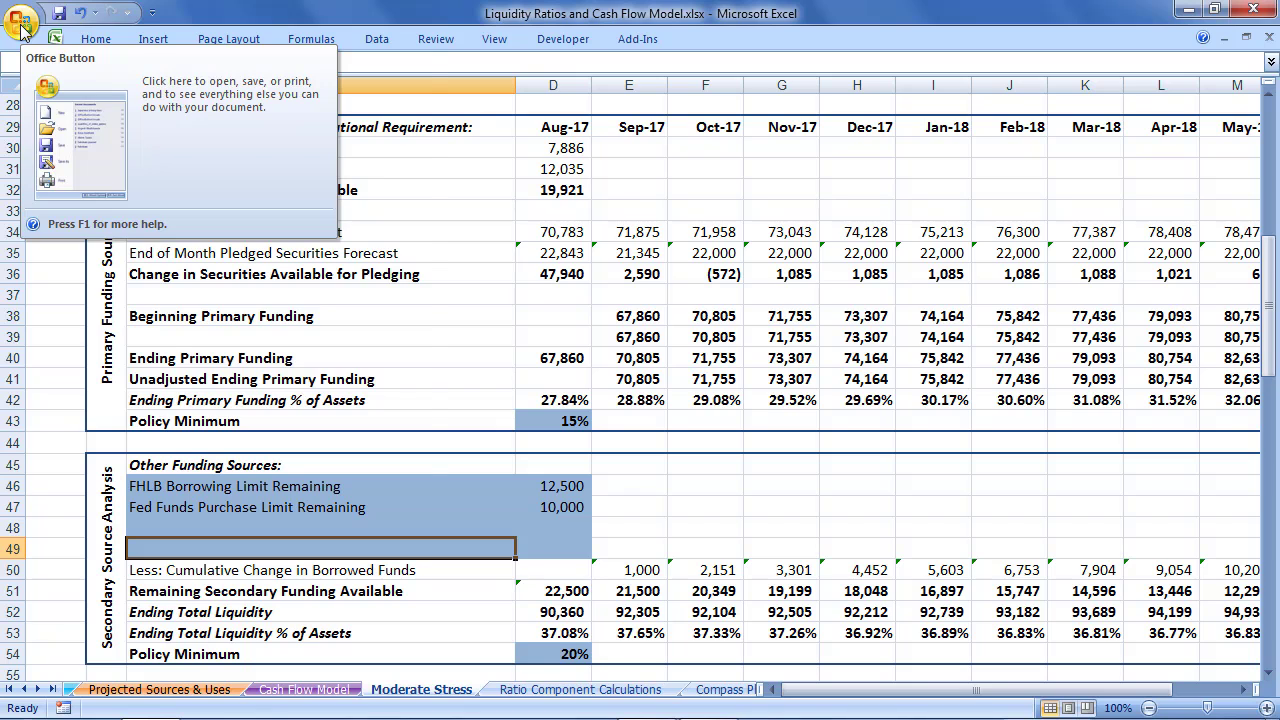
- Print one copy of the entire workbook on the Xerox GPS printer, with all pages included
{"action": "left_click", "coordinate": [22, 26]}
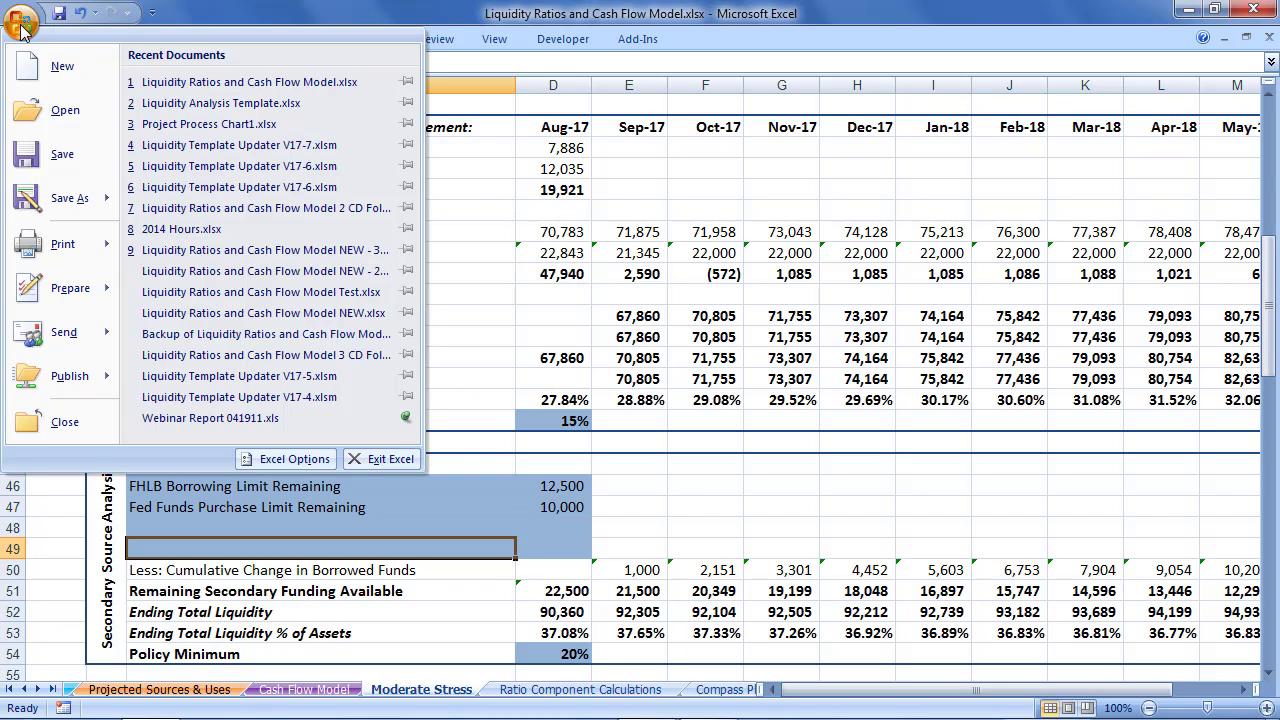
{"action": "left_click", "coordinate": [60, 245]}
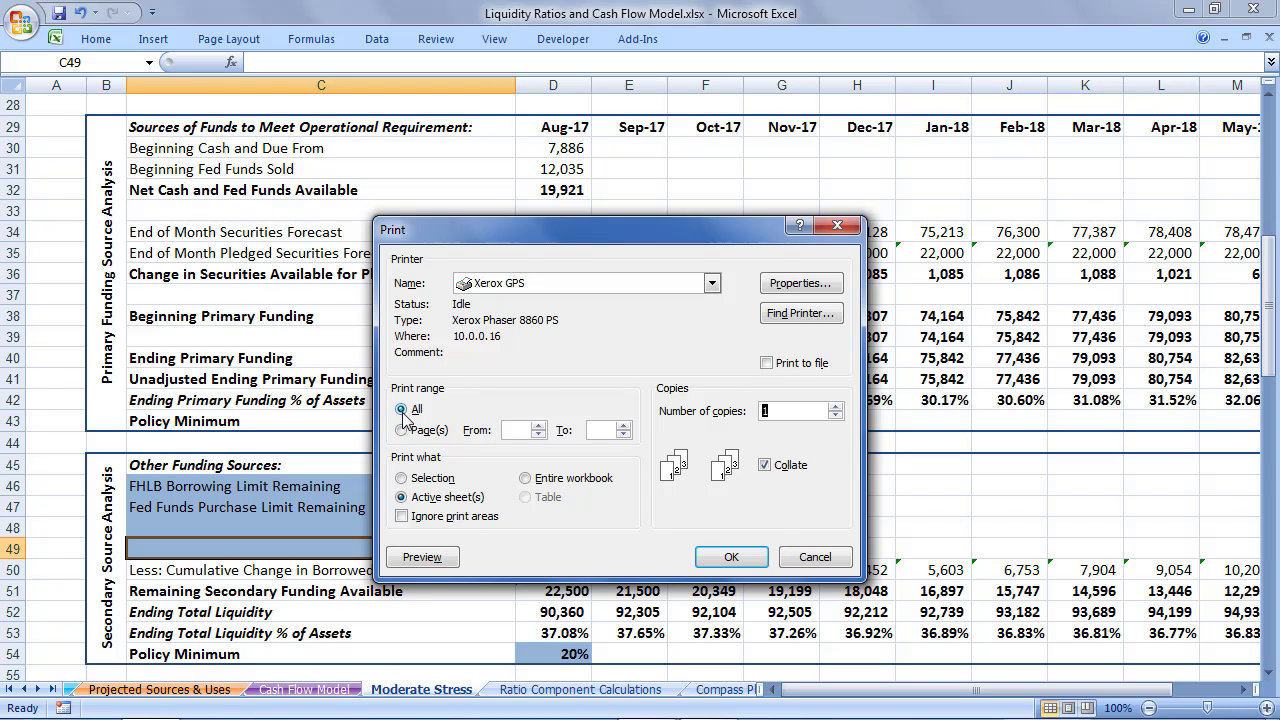
{"action": "left_click", "coordinate": [527, 480]}
{"action": "left_click", "coordinate": [736, 560]}
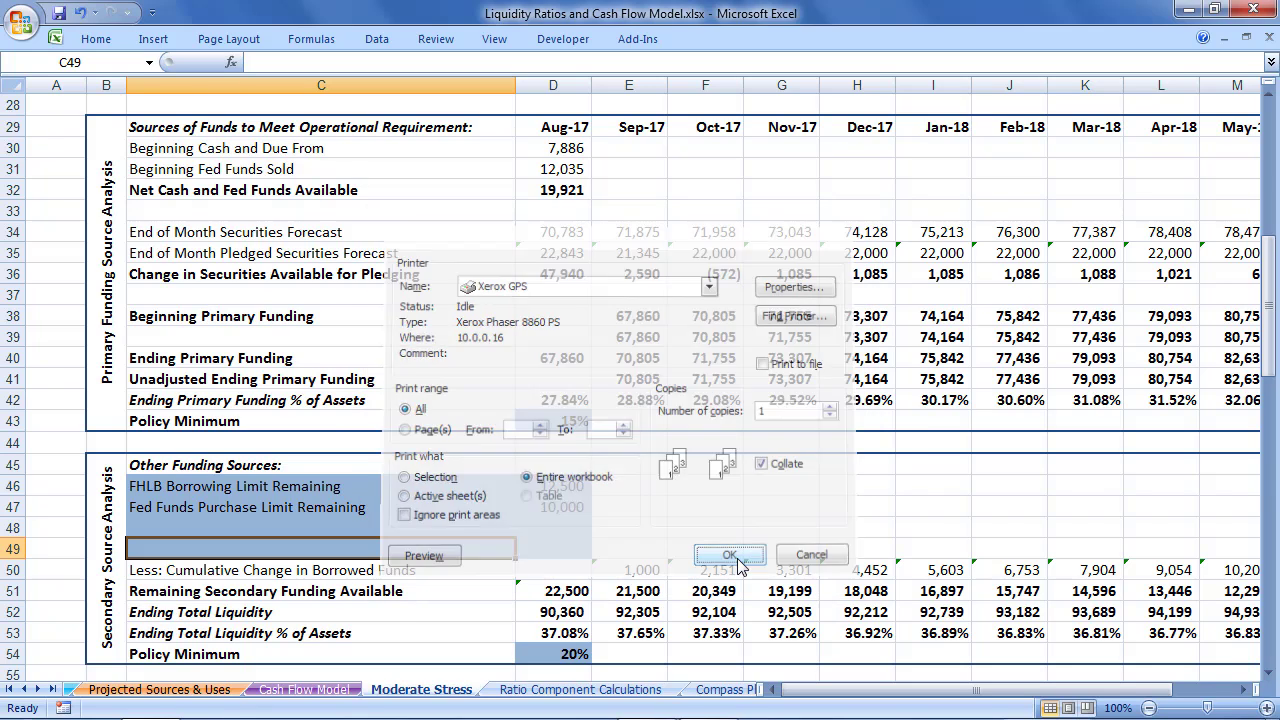